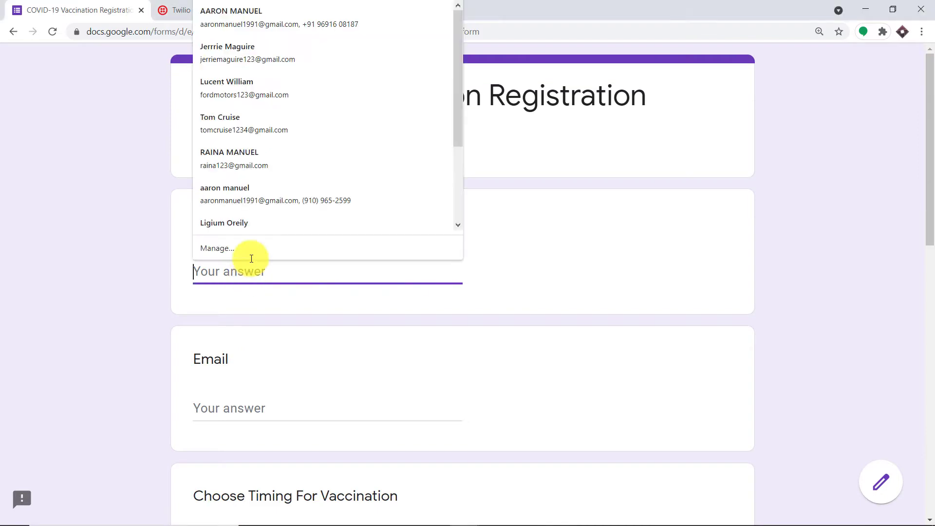
Fill in the registrant's name and email from saved details and choose the 17 April 2021 11:00 AM vaccination timing.
left_click(277, 11)
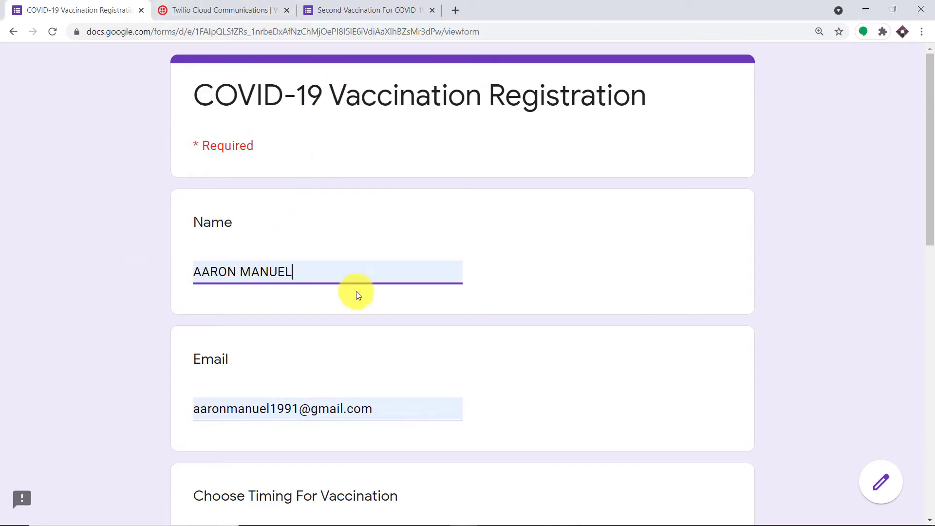
scroll(359, 276, "down", 4)
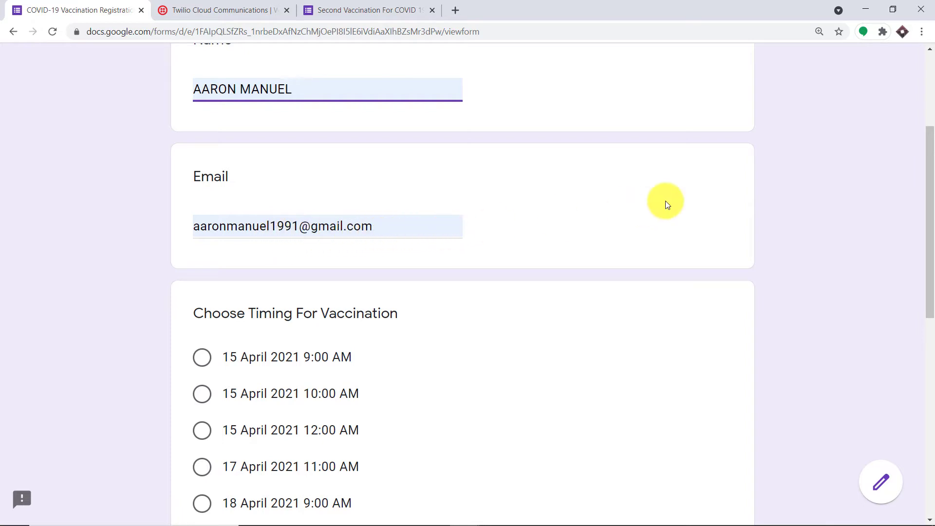
scroll(668, 202, "down", 3)
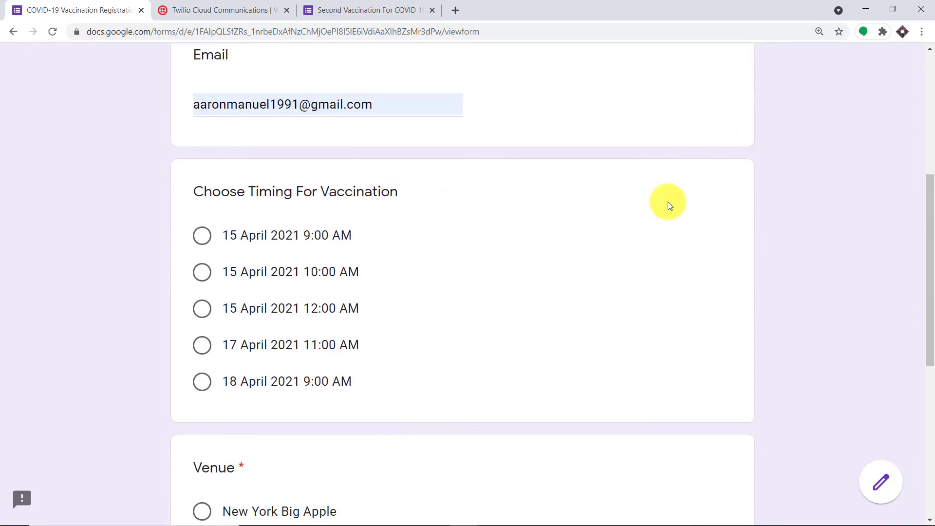
left_click(205, 349)
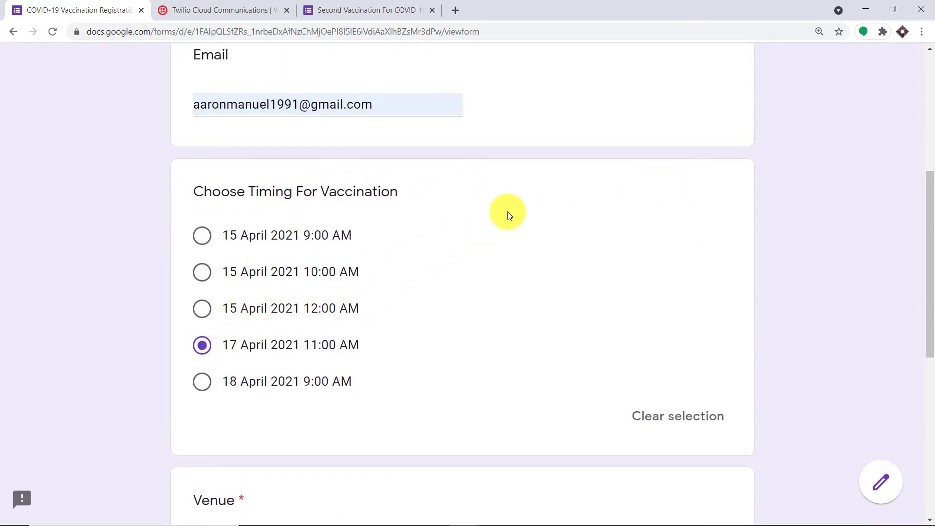
Complete the registration with New York Big Apple as venue and the phone number without its country code, and submit it.
scroll(508, 215, "down", 3)
scroll(509, 214, "down", 5)
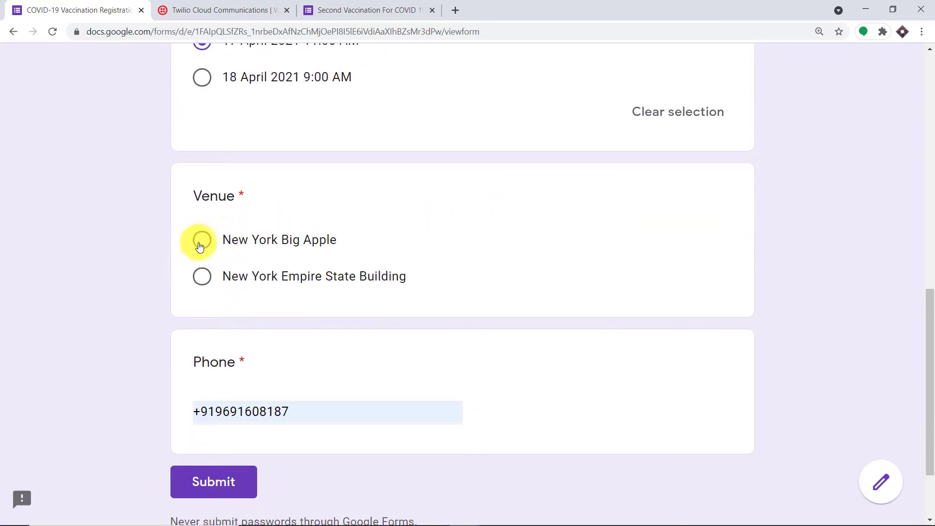
left_click(203, 243)
left_click_drag(215, 411, 154, 413)
key("BackSpace")
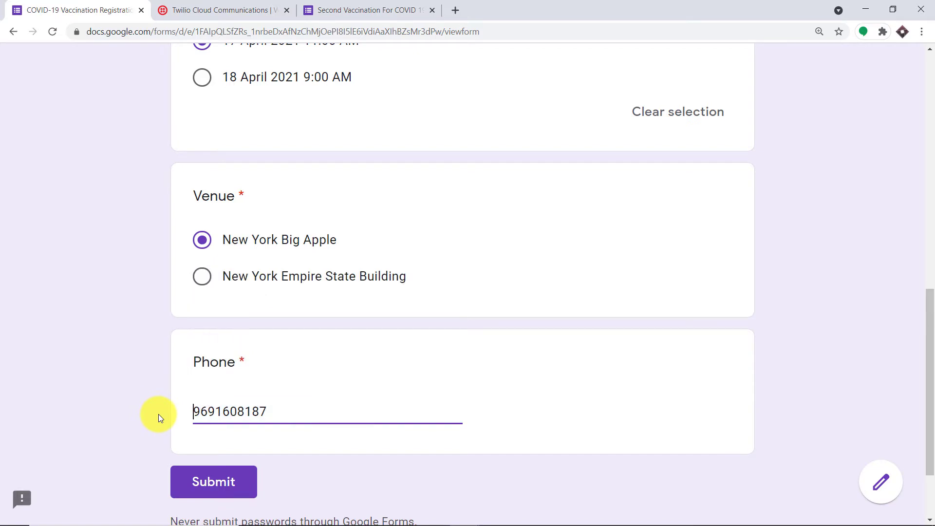
scroll(273, 438, "down", 1)
left_click(229, 419)
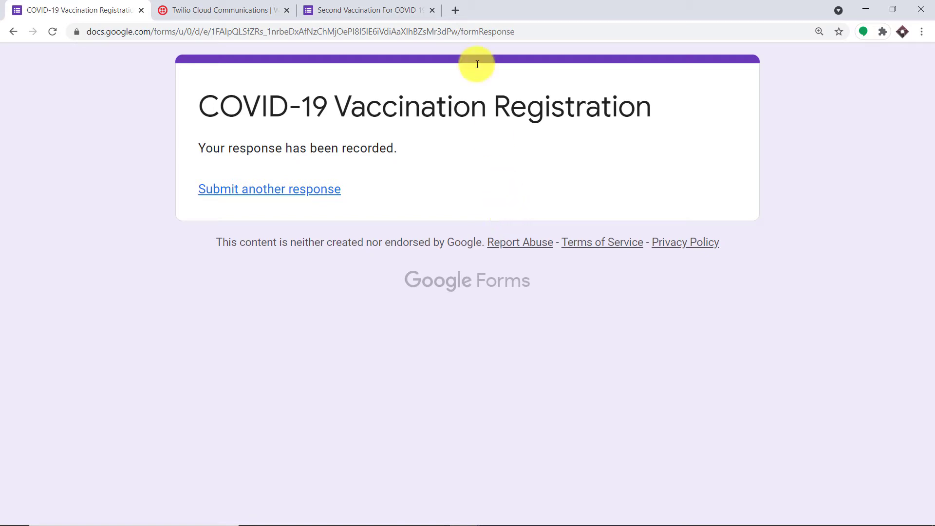
Open pabbly.com in a new tab, sign in, and access the Connect application.
left_click(456, 10)
type("p")
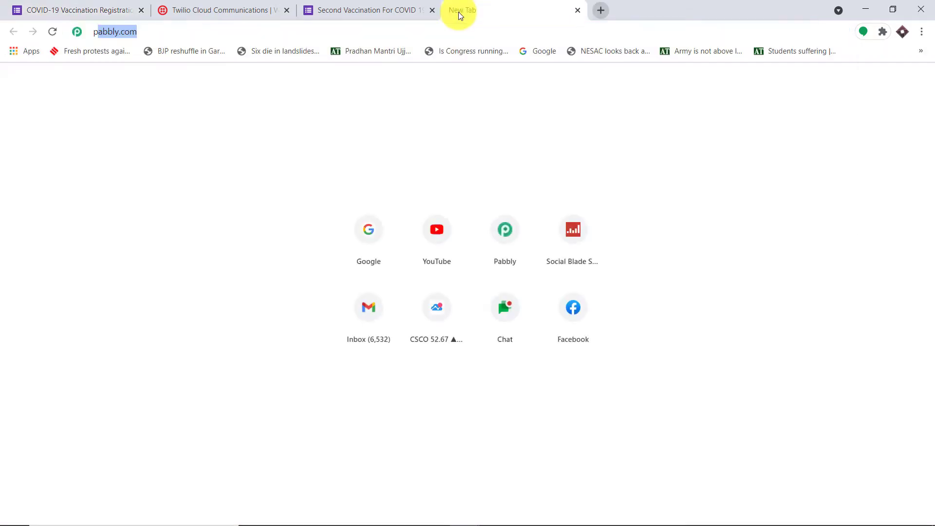
key("Return")
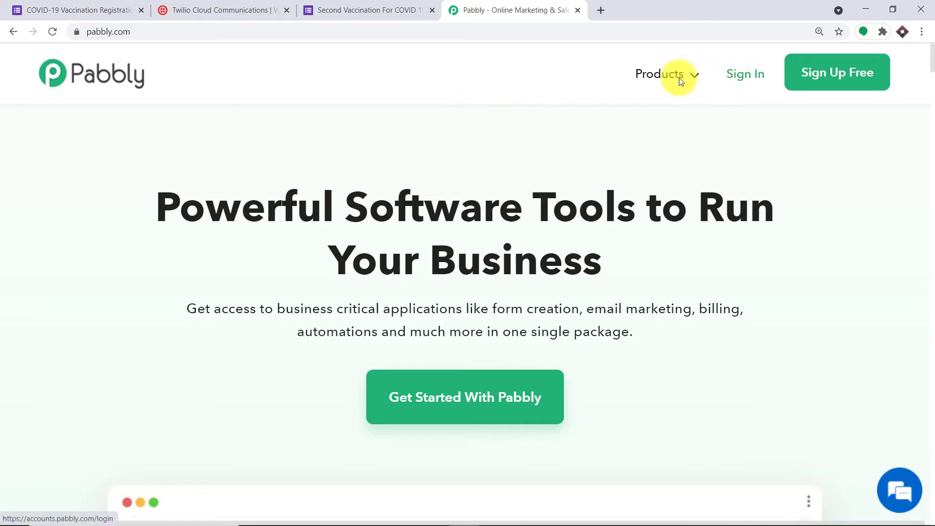
left_click(754, 73)
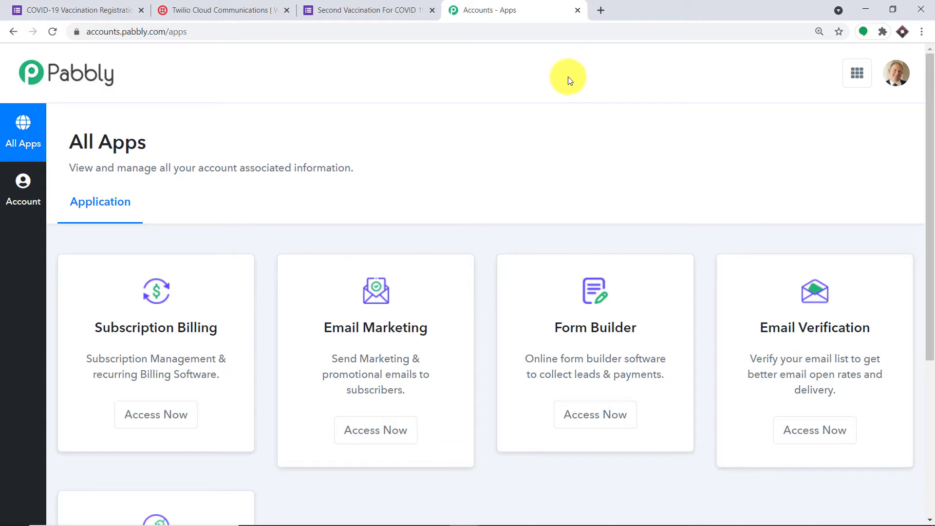
scroll(577, 127, "down", 5)
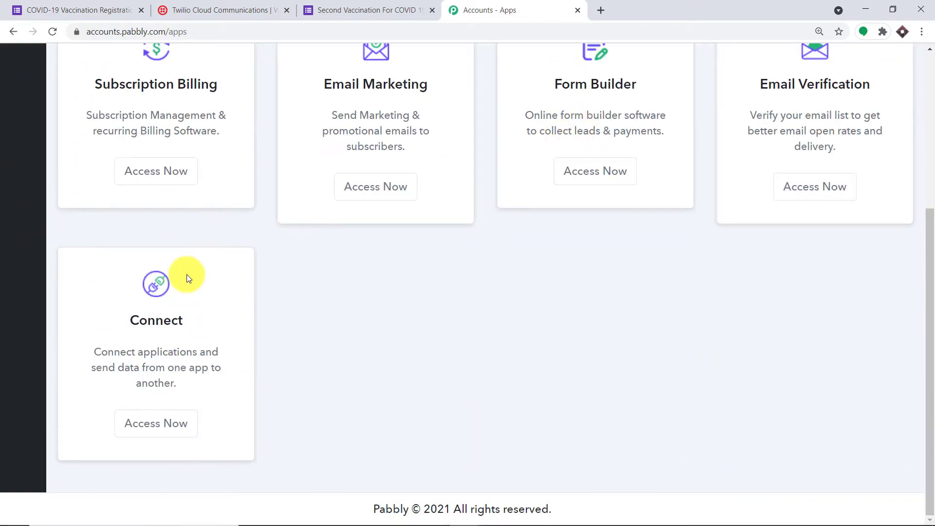
left_click(184, 423)
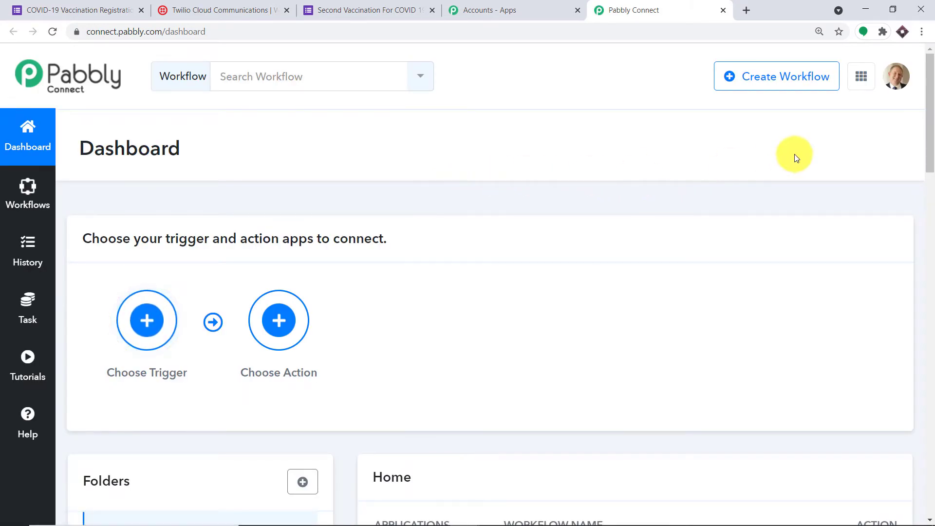
Create a workflow named "Google Forms to Twilio".
left_click(782, 87)
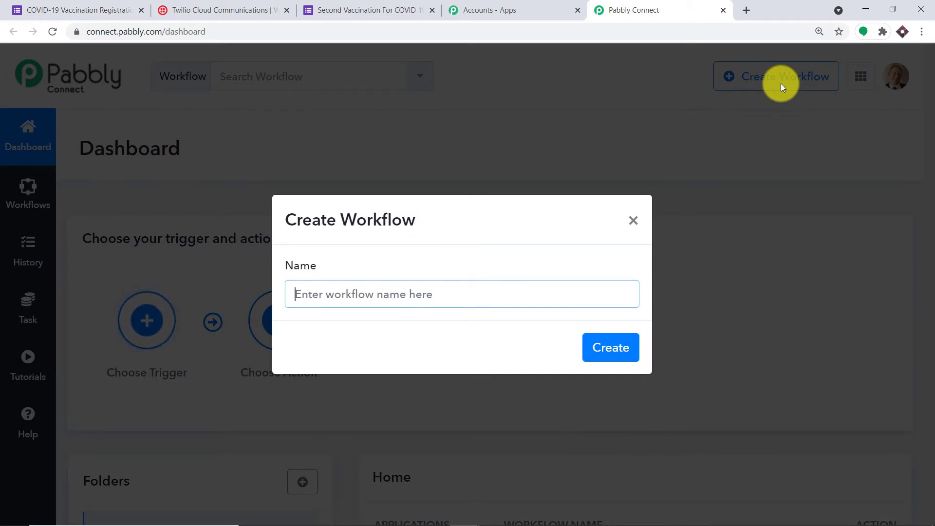
type("P")
key("BackSpace")
type("G")
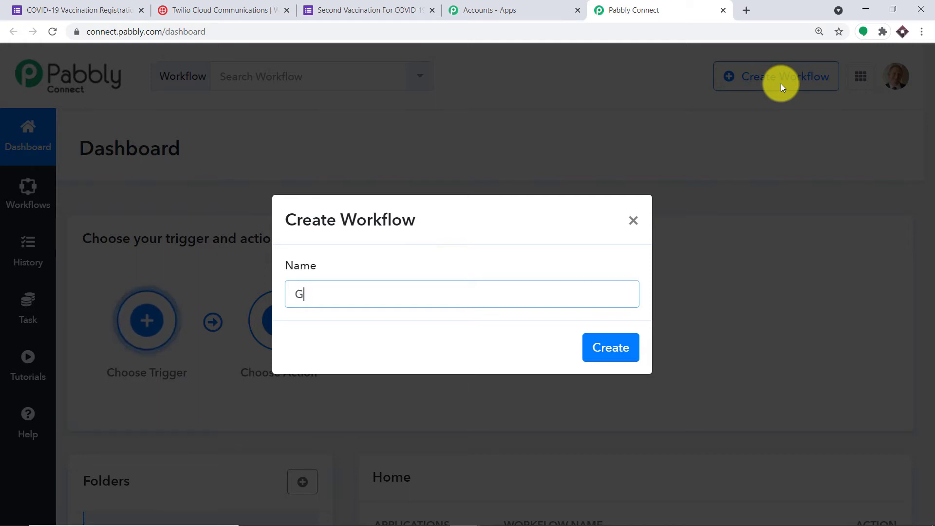
type("oogle F")
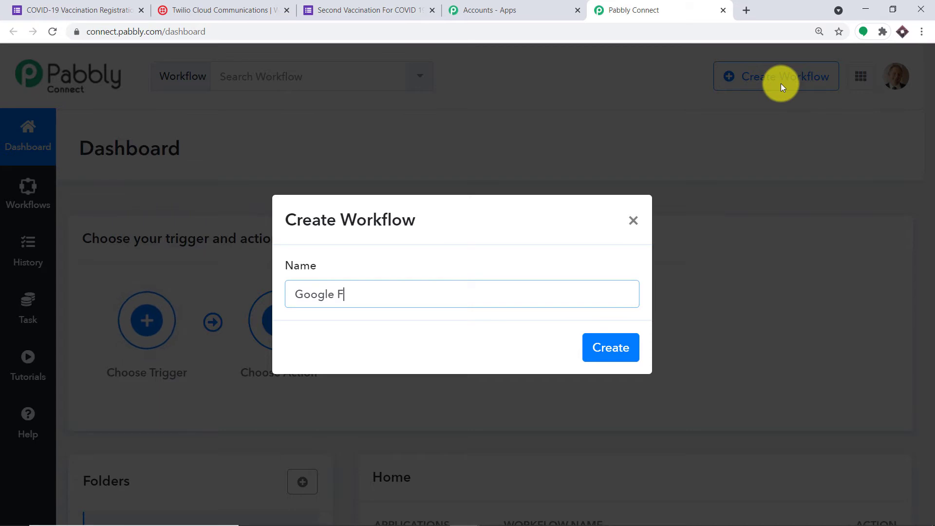
type("orms to ")
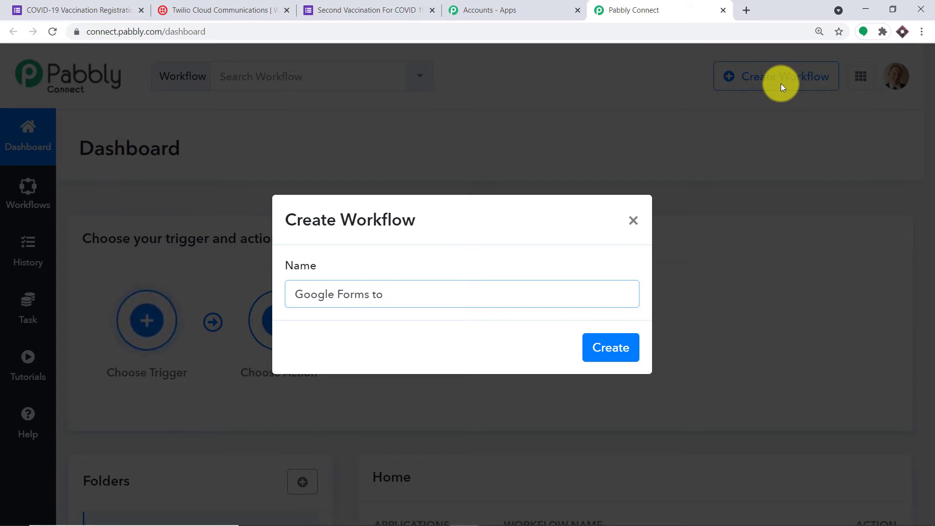
type("Twilio")
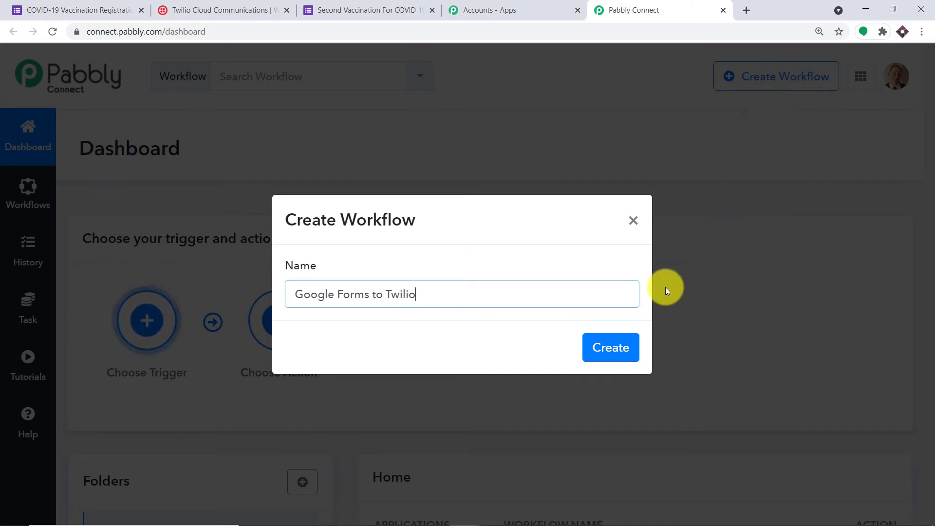
left_click(604, 357)
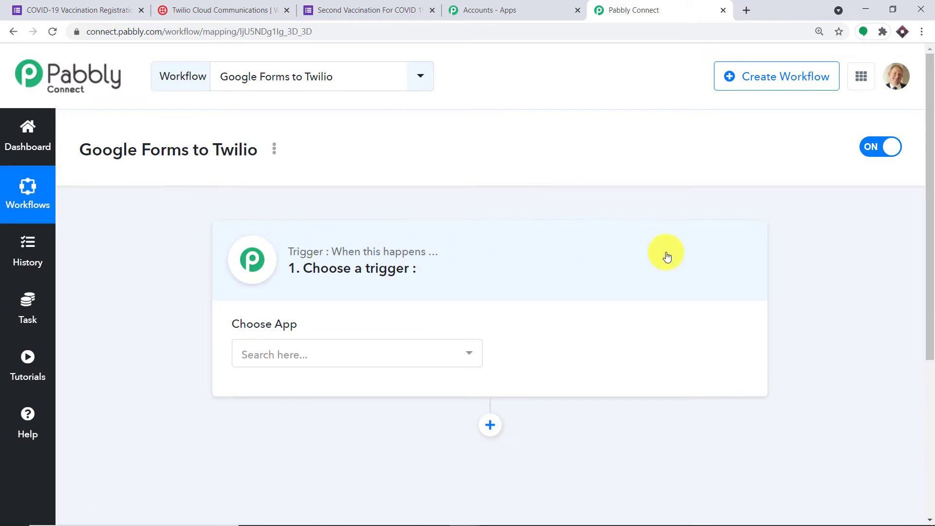
Set the workflow's trigger app to Google Forms with the New Response in Spreadsheet event.
left_click(414, 357)
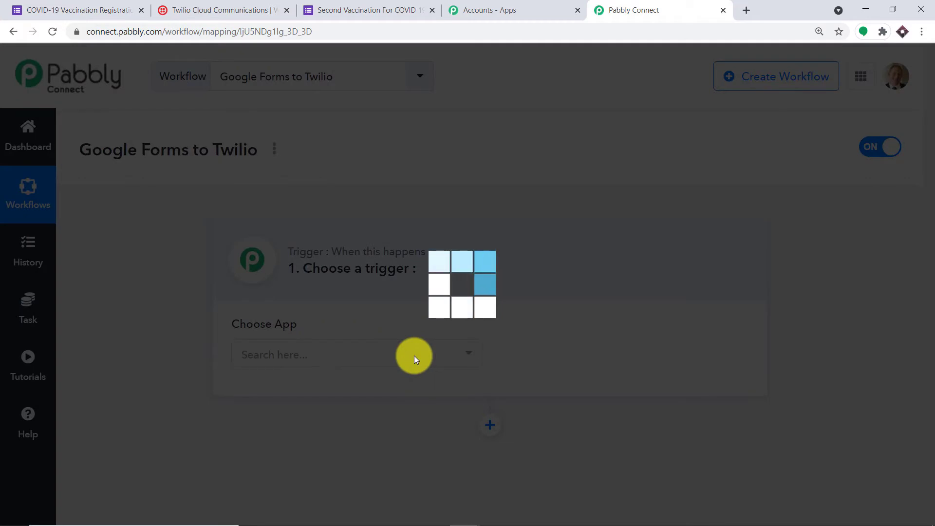
type("goog")
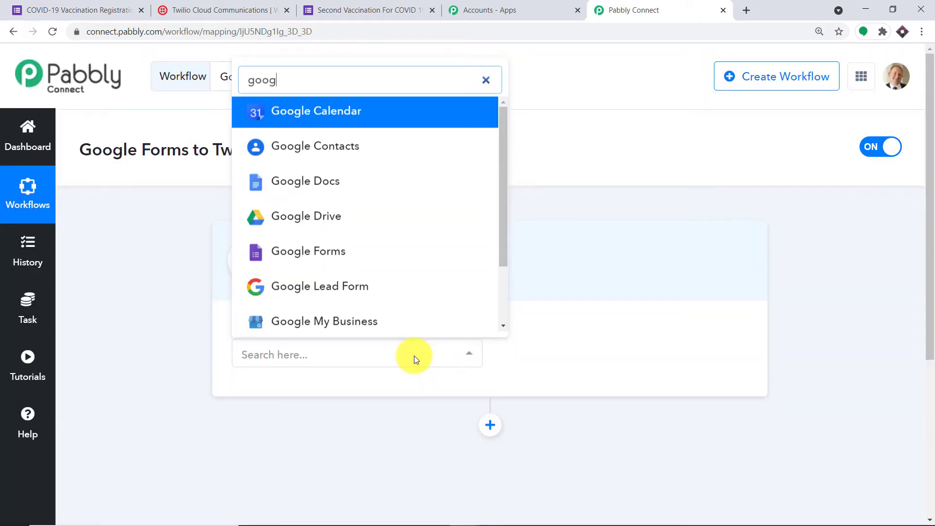
left_click(368, 251)
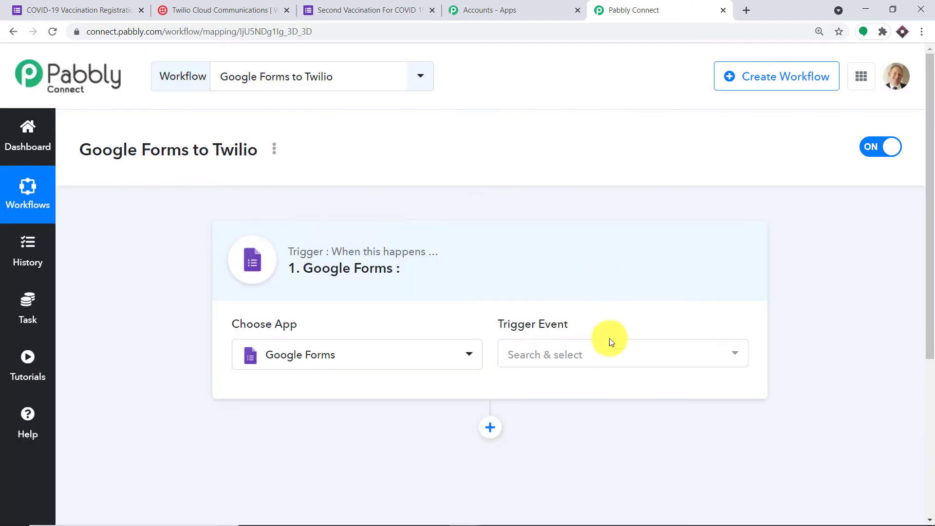
left_click(594, 357)
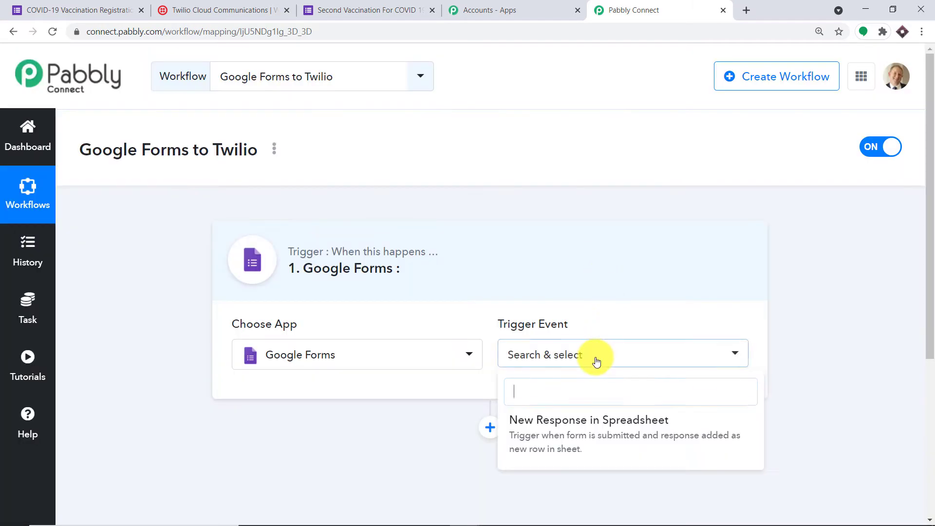
left_click(580, 436)
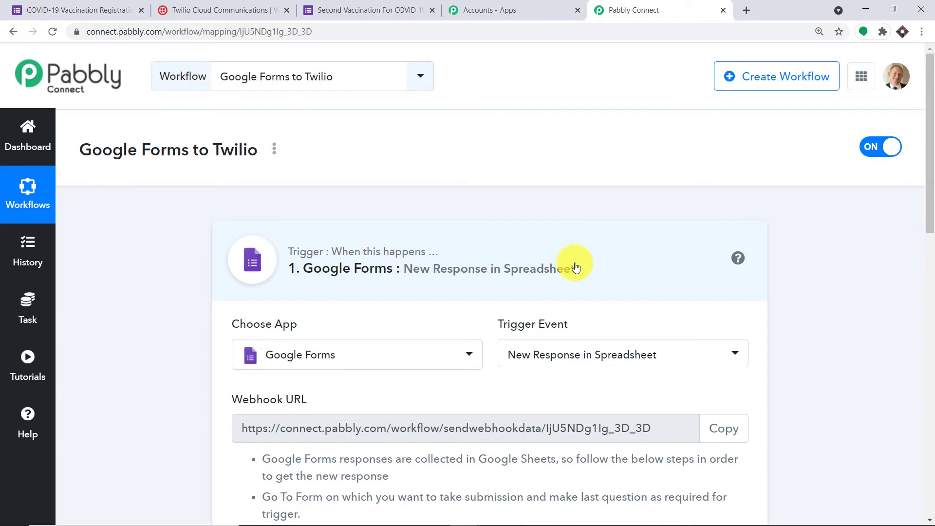
left_click(590, 357)
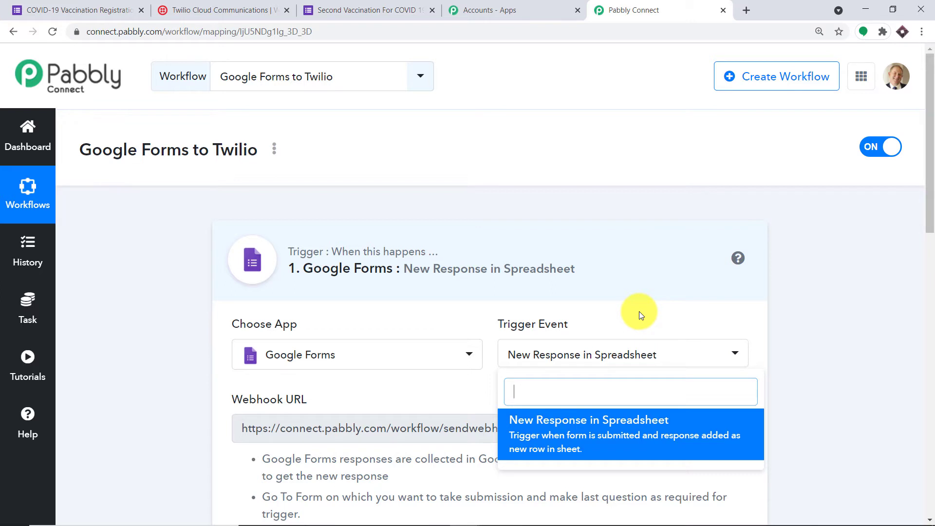
left_click(549, 205)
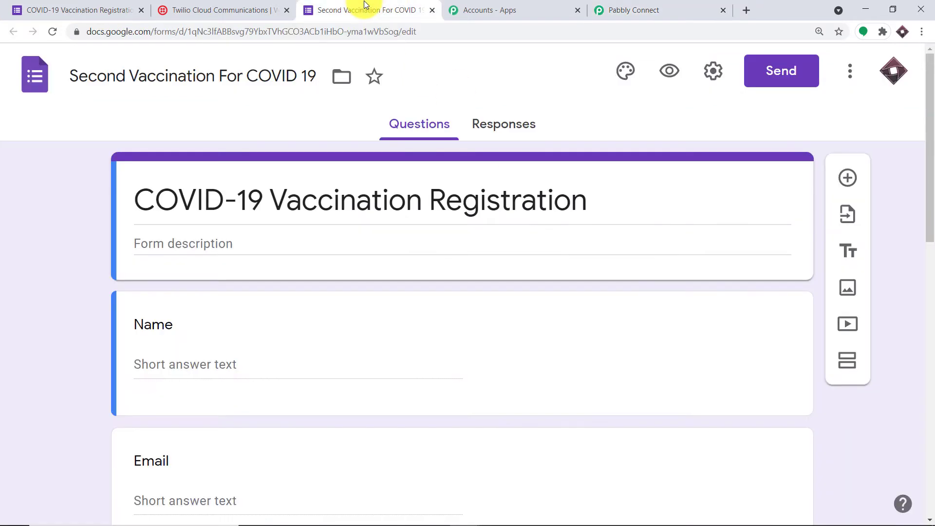
Switch to the Second Vaccination For COVID 19 form editor, close the submitted registration page, and review the form's questions down to Phone.
left_click(366, 9)
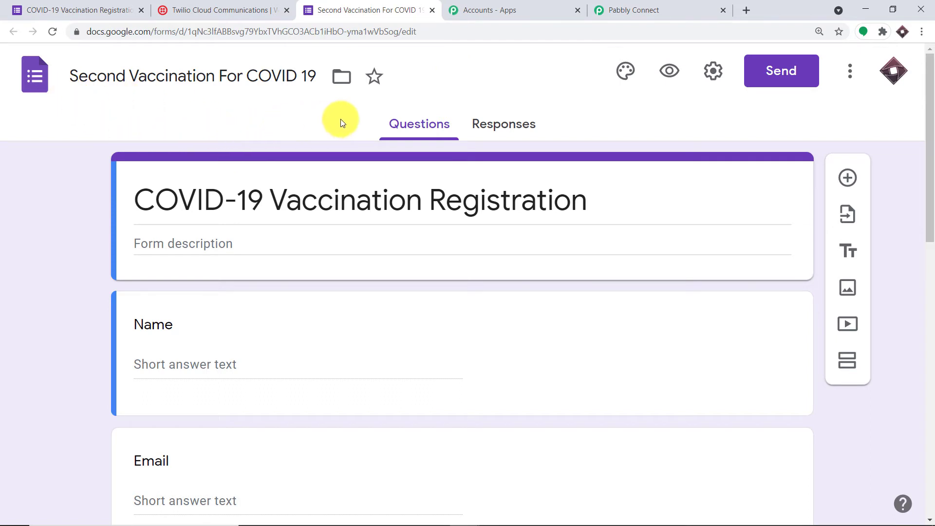
left_click(141, 10)
scroll(146, 209, "down", 1)
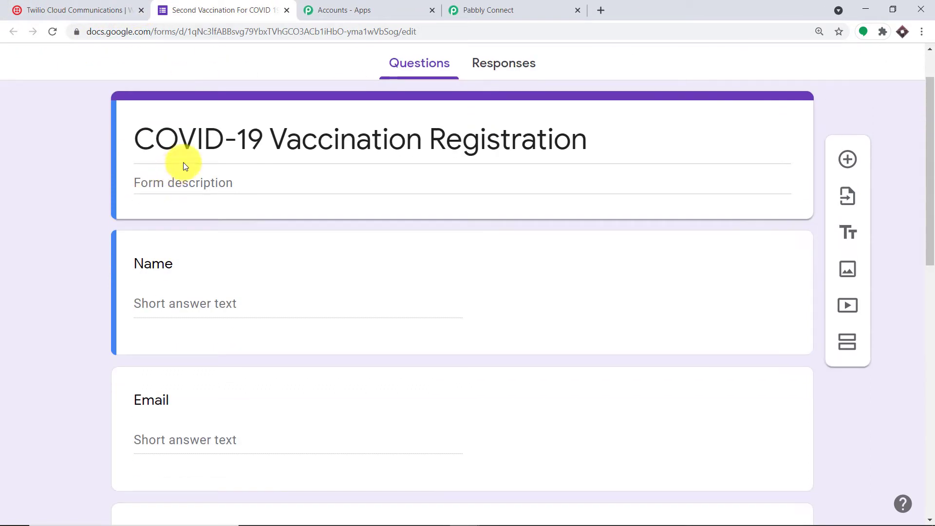
scroll(417, 158, "up", 1)
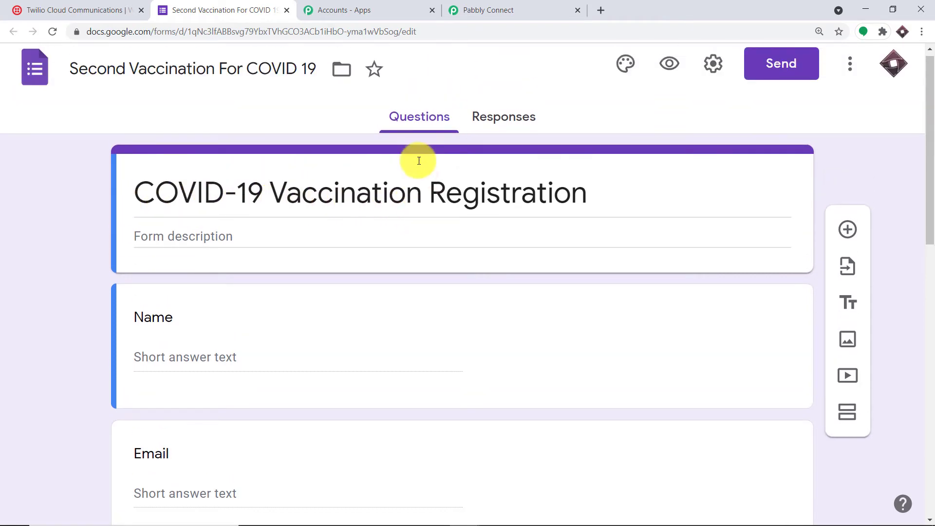
scroll(204, 205, "down", 2)
scroll(205, 205, "down", 2)
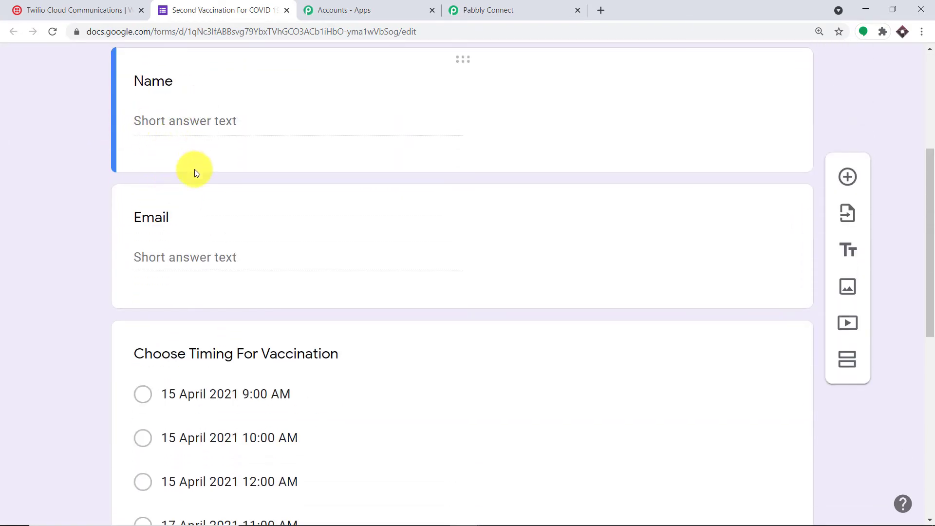
scroll(165, 211, "down", 4)
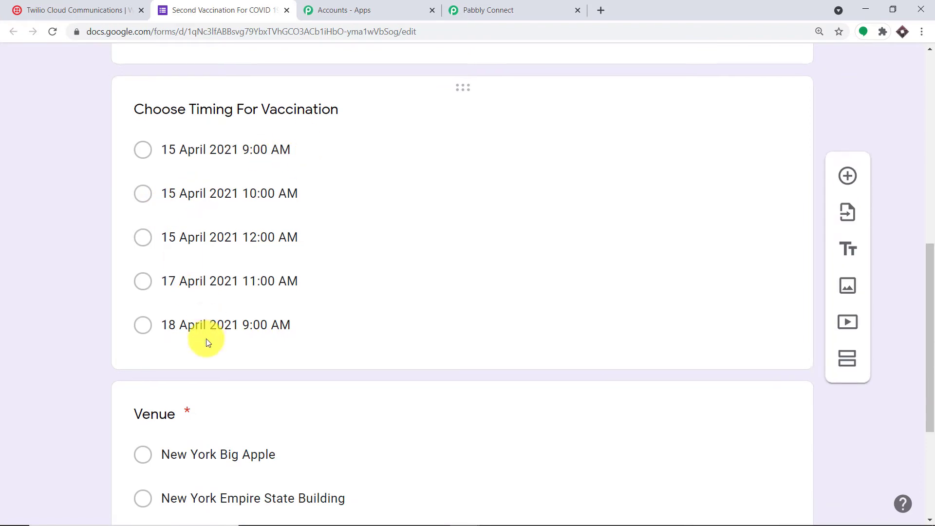
scroll(206, 338, "down", 3)
scroll(250, 414, "up", 5)
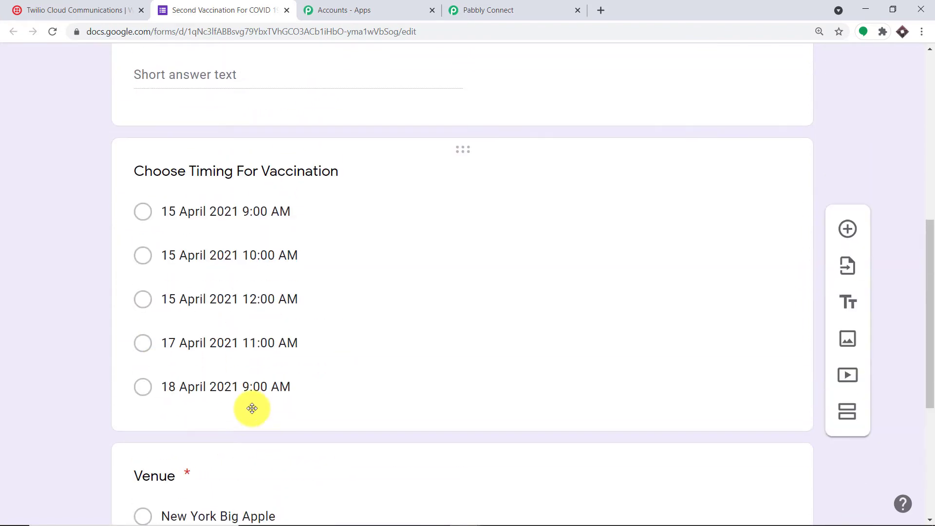
scroll(253, 408, "down", 5)
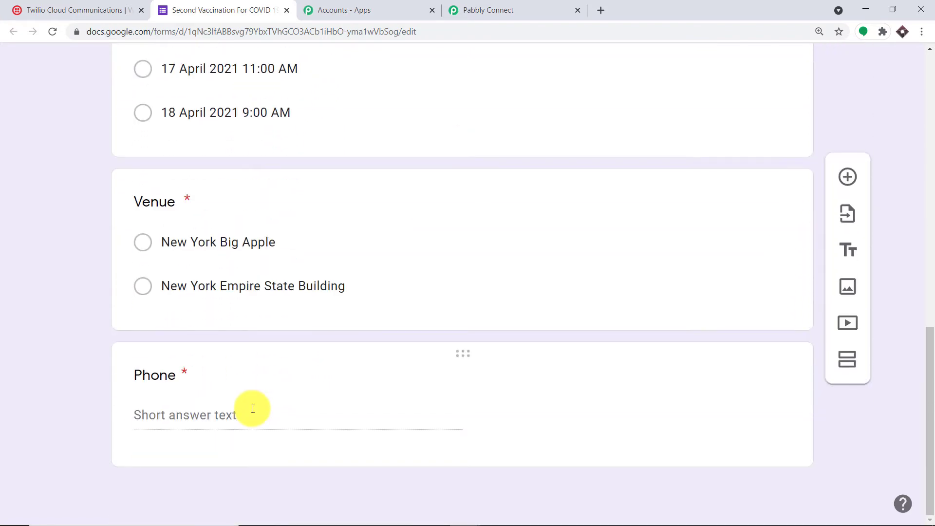
Switch the Phone question's Required setting off and back on.
left_click(588, 373)
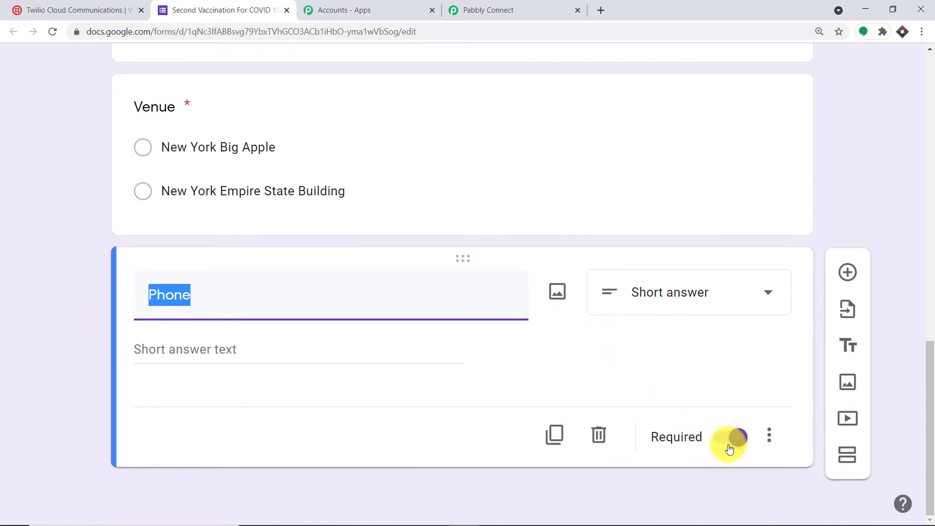
left_click(729, 448)
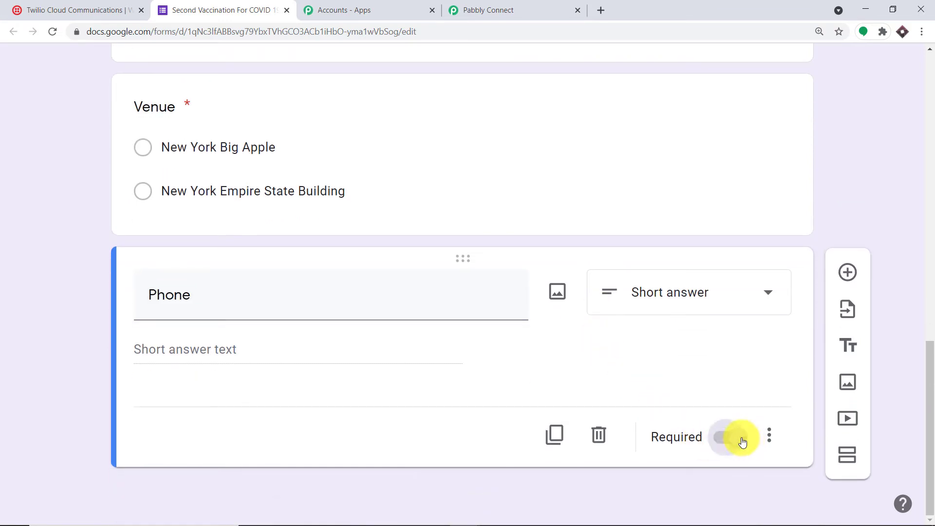
left_click(745, 441)
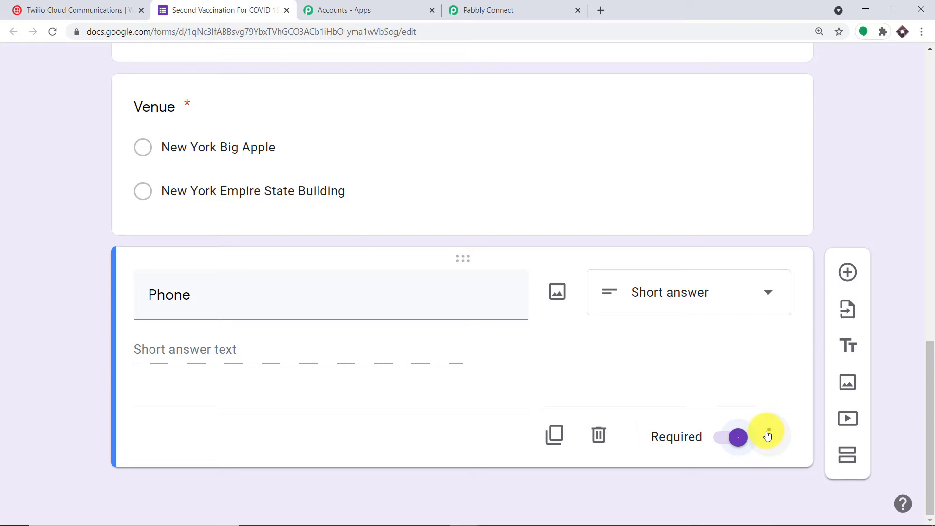
Create a new spreadsheet with the suggested name as the response destination for the Second Vaccination For COVID 19 form.
left_click_drag(929, 212, 928, 65)
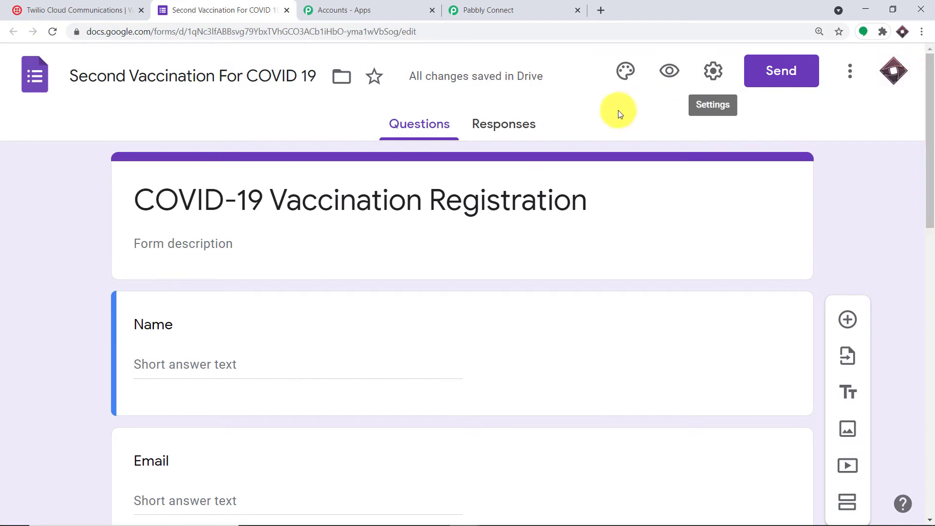
left_click(528, 127)
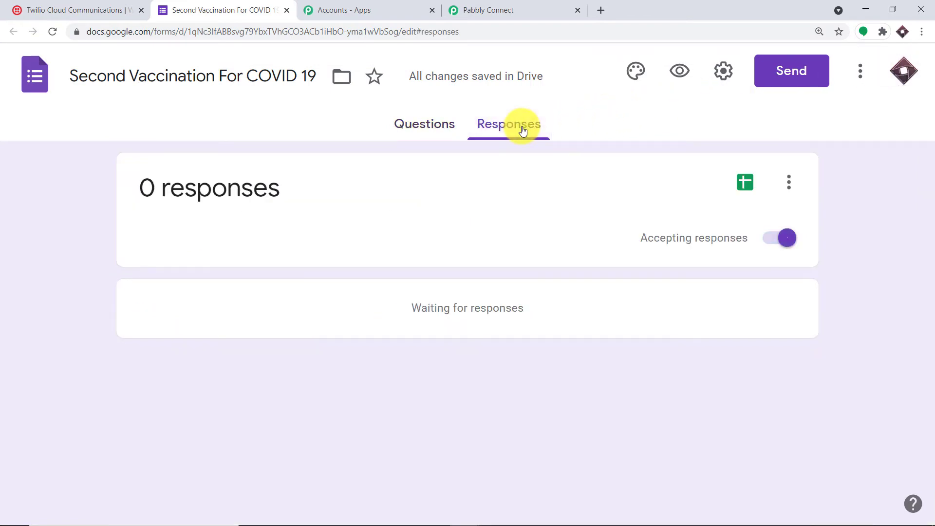
left_click(748, 186)
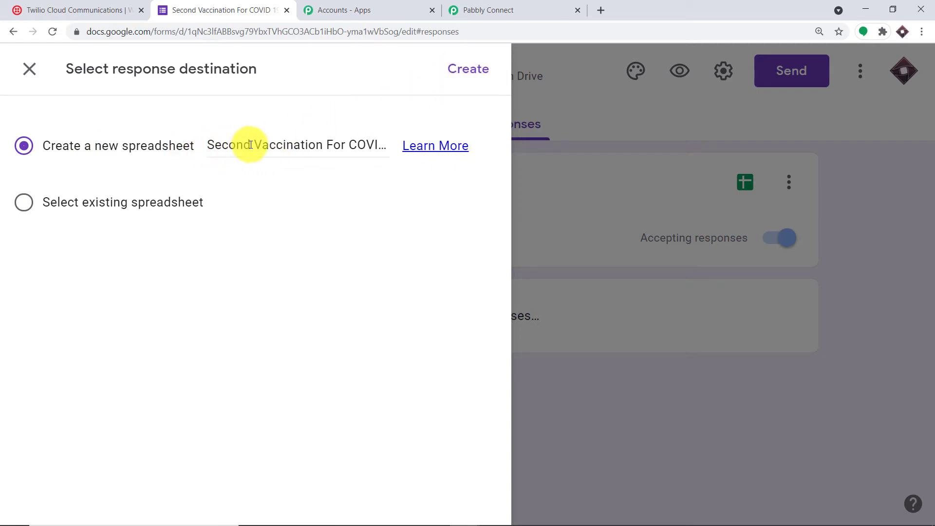
left_click(470, 70)
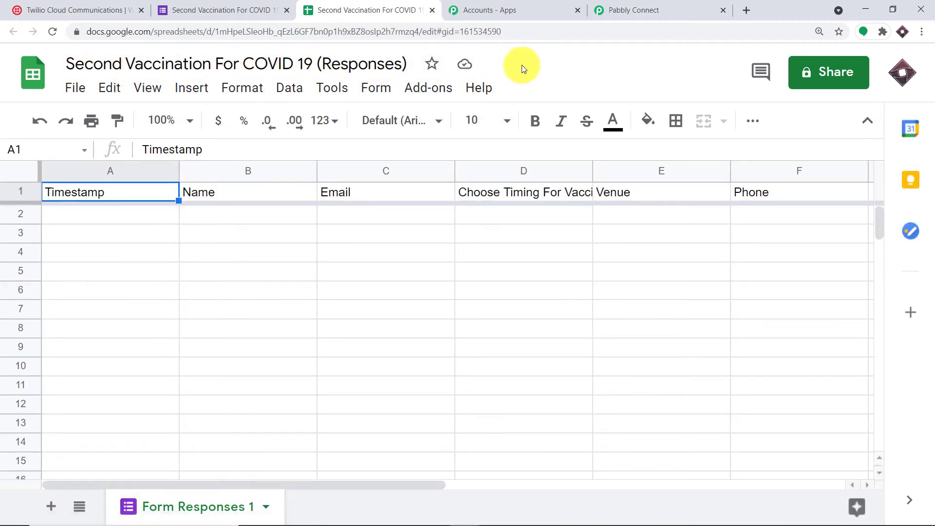
Review the form's questions down to Phone, and return to the response spreadsheet to compare them with its column headings.
left_click(235, 7)
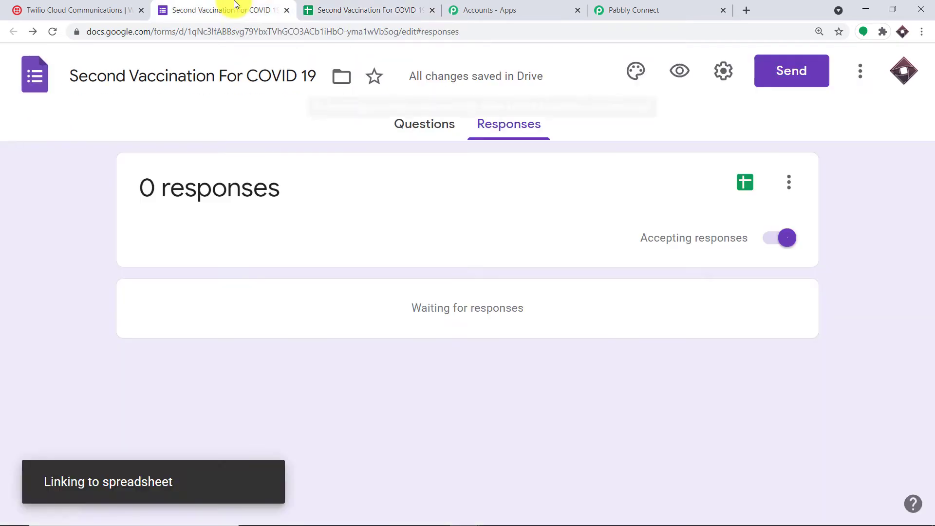
left_click(391, 125)
scroll(244, 307, "down", 7)
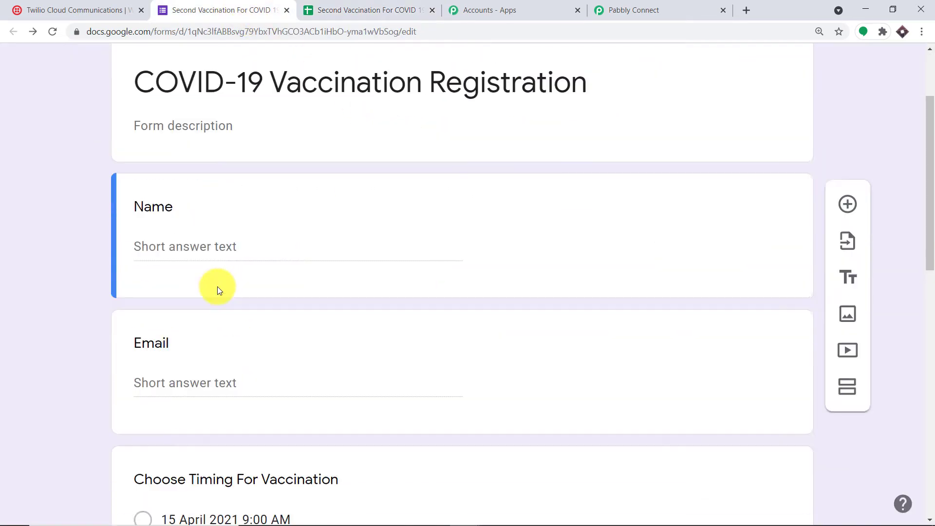
scroll(189, 247, "down", 9)
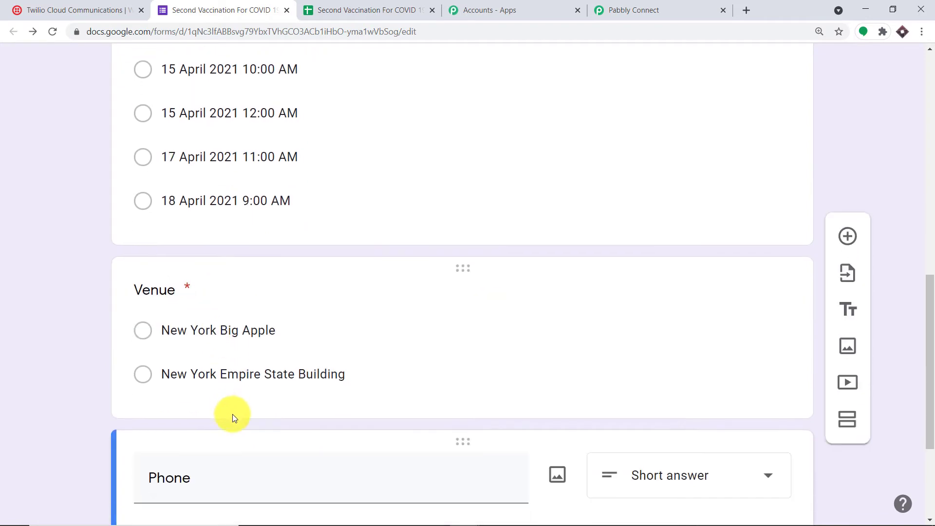
left_click(402, 6)
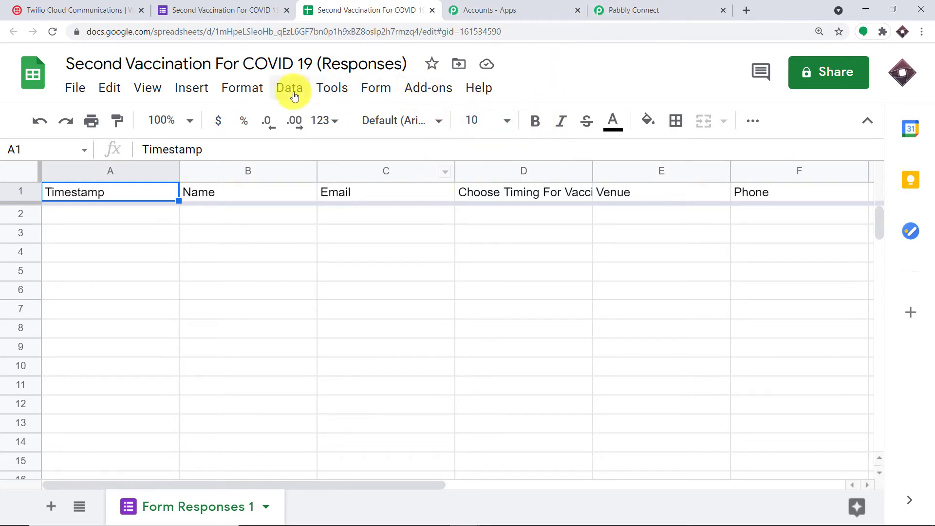
Search the Sheets add-on marketplace for Pabbly Connect Webhooks to check its installation, and close the marketplace.
left_click(425, 92)
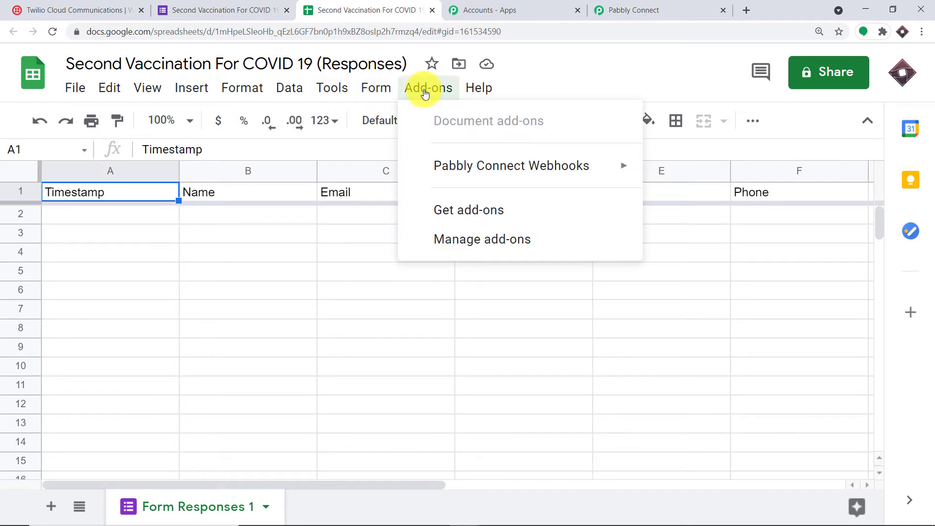
mouse_move(444, 166)
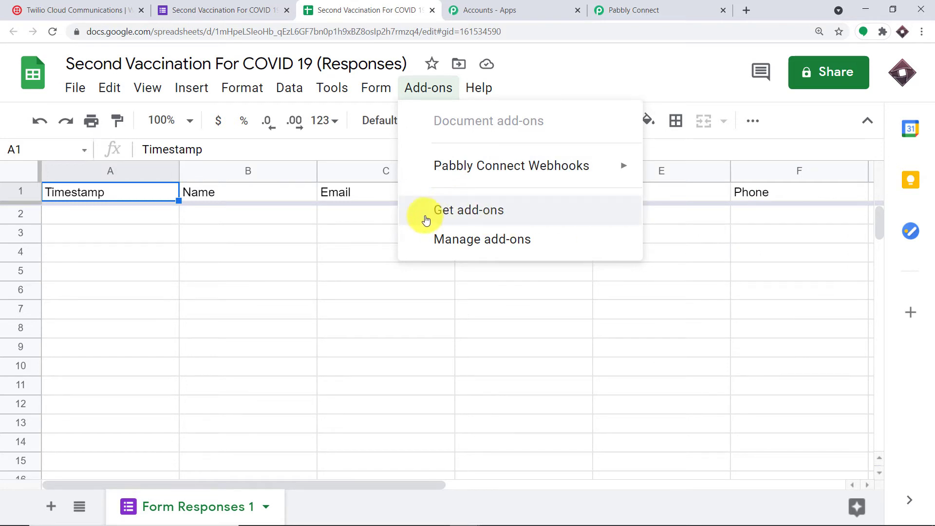
left_click(500, 217)
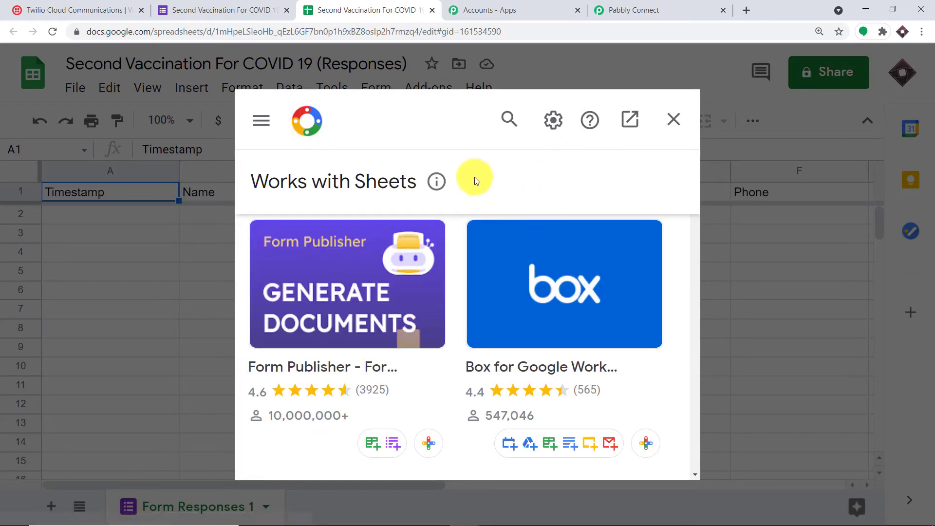
left_click(512, 119)
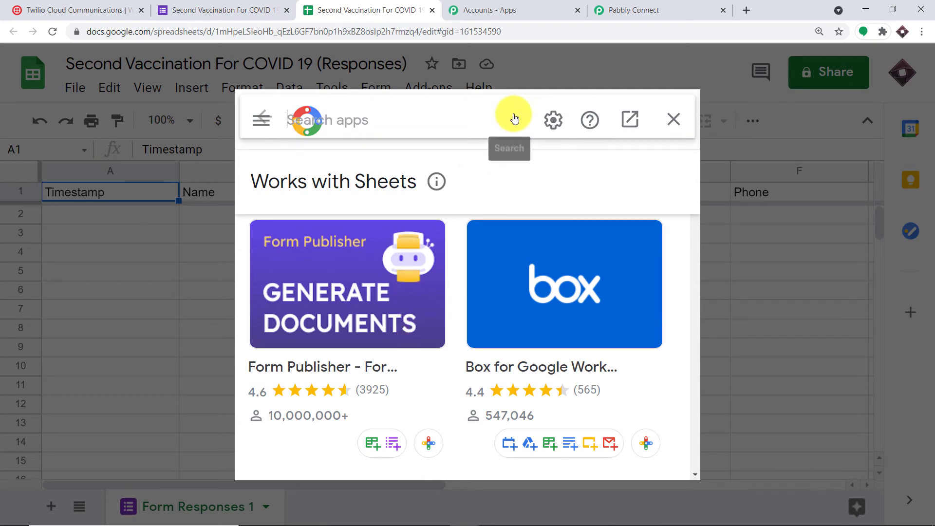
type("pa")
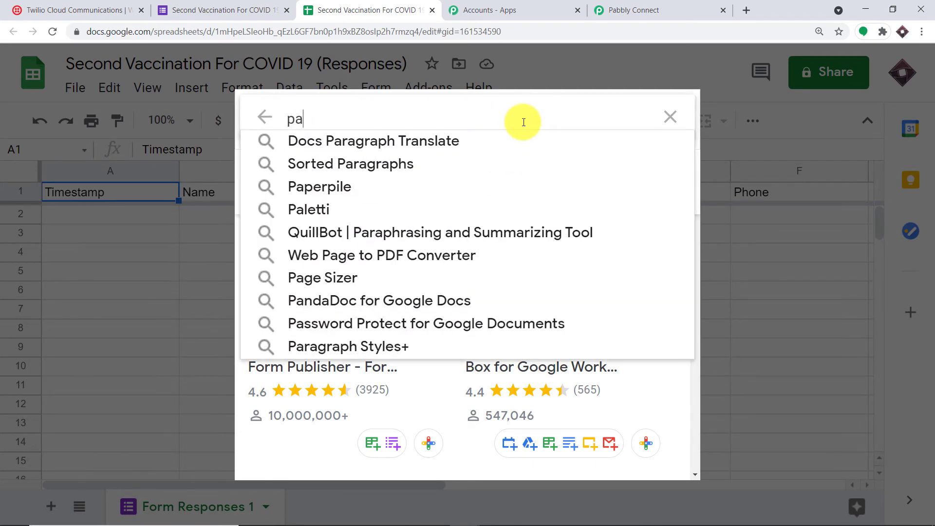
type("bbl")
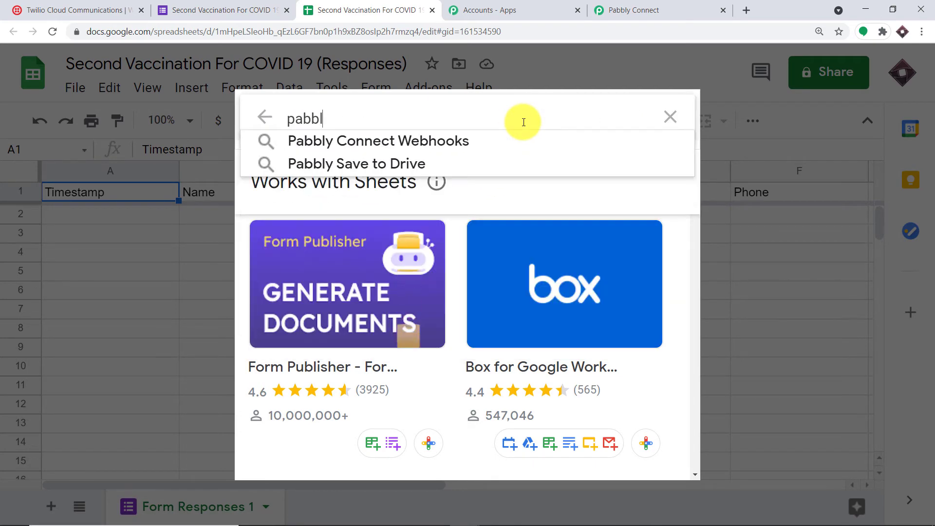
left_click(463, 140)
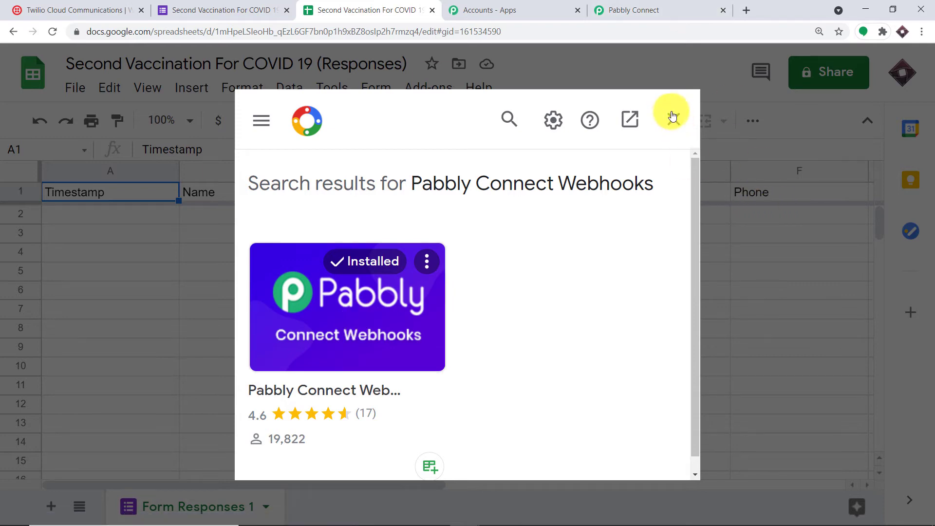
left_click(673, 119)
Open the Initial Setup of Pabbly Connect Webhooks for the response sheet and set the trigger column to F.
left_click(428, 87)
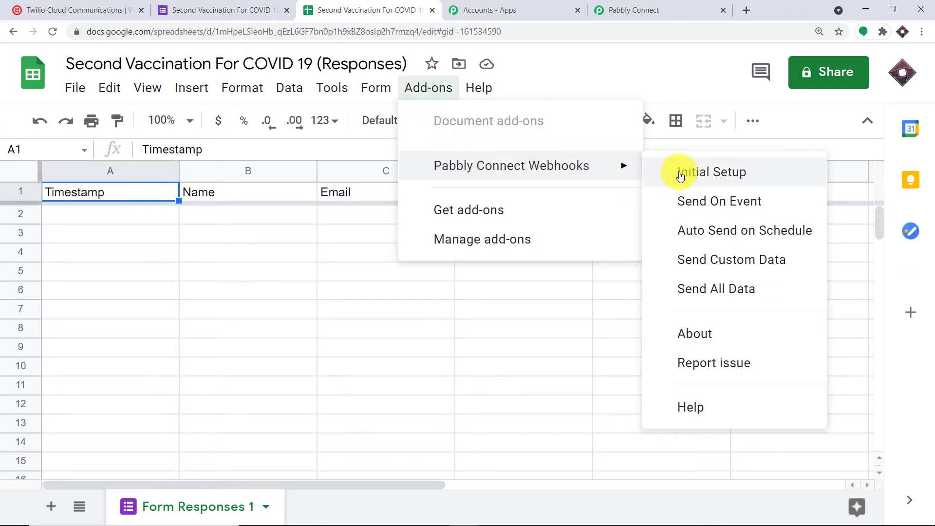
left_click(681, 176)
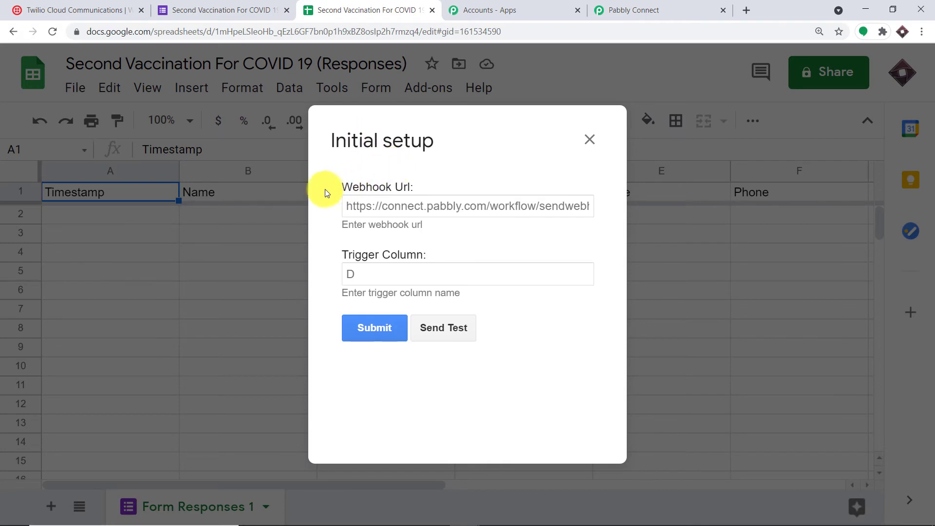
left_click(424, 268)
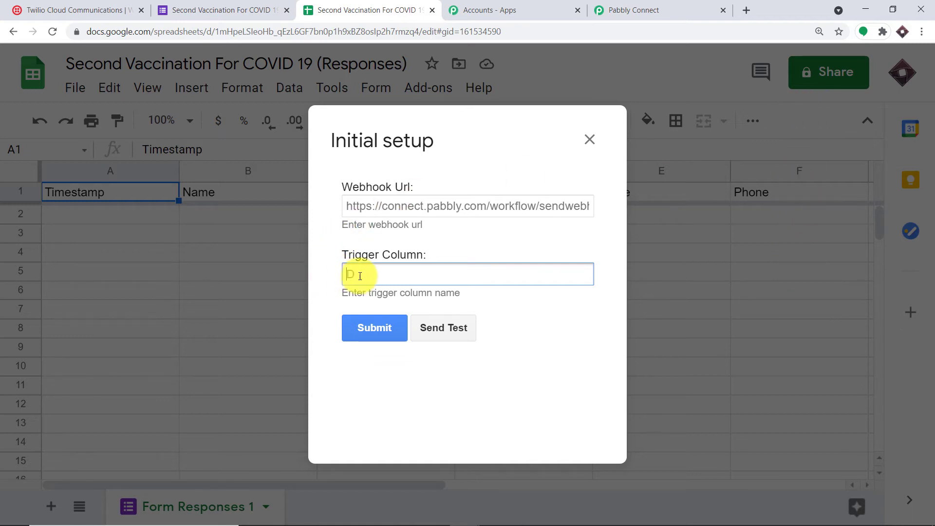
type("F")
Copy the Google Forms trigger's webhook URL from Pabbly Connect into the add-on's Webhook Url field and submit the initial setup.
left_click(410, 205)
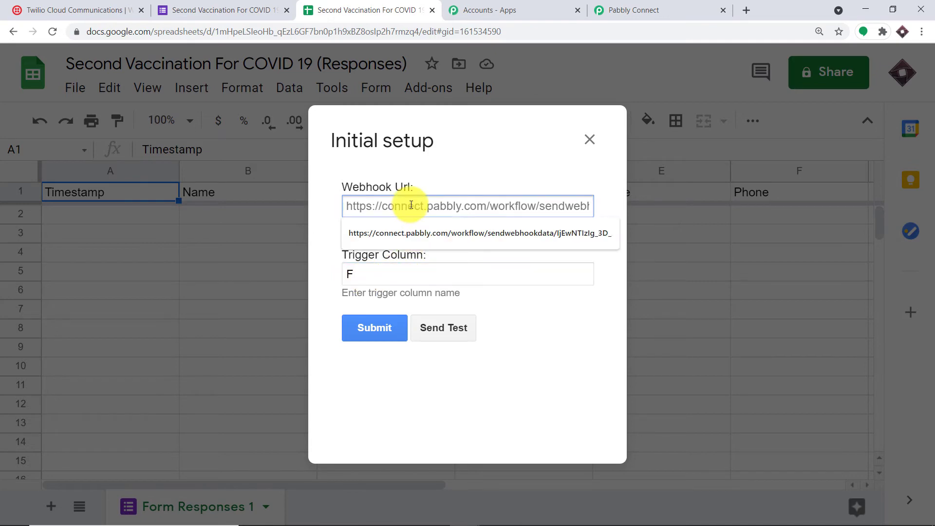
left_click(613, 10)
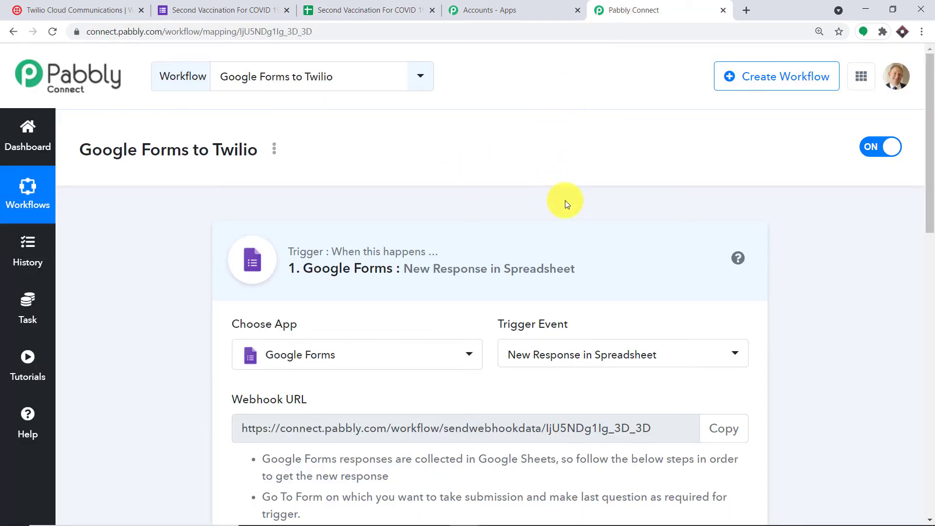
scroll(565, 204, "down", 1)
left_click(715, 374)
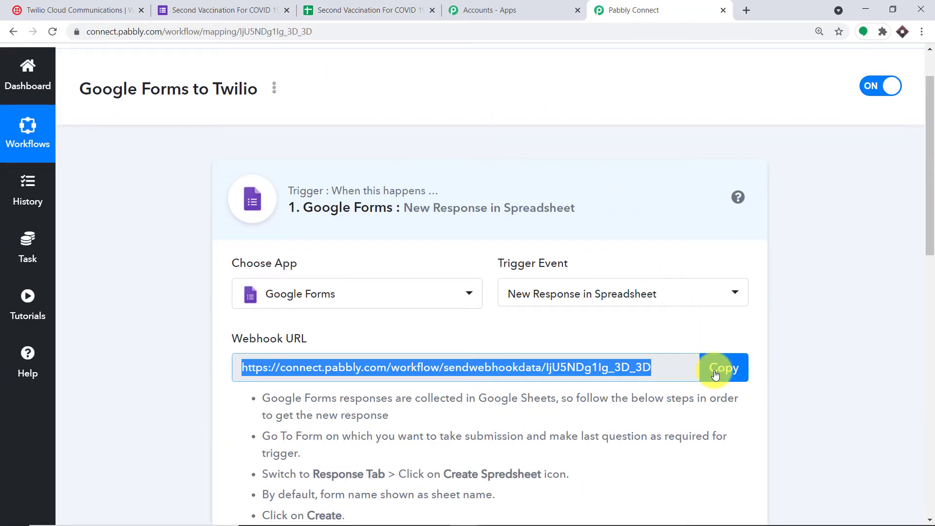
left_click(399, 10)
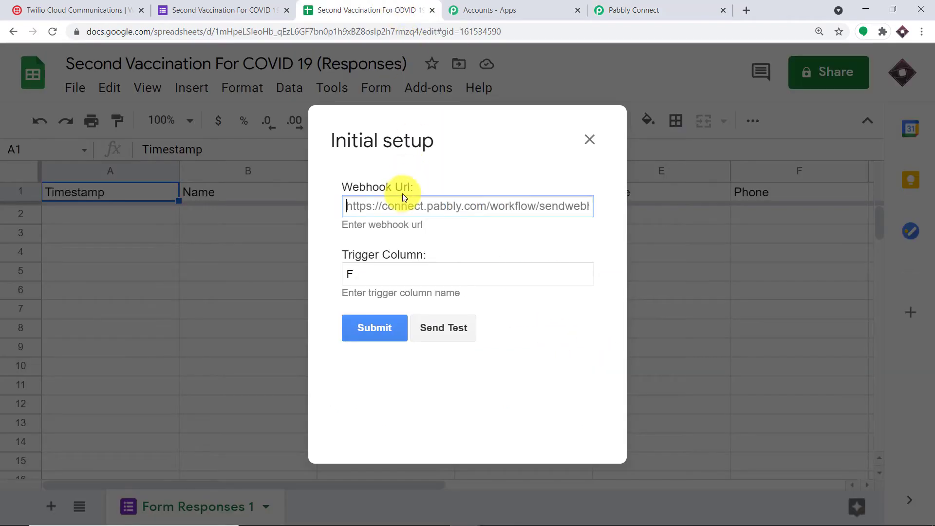
left_click(383, 206)
right_click(388, 210)
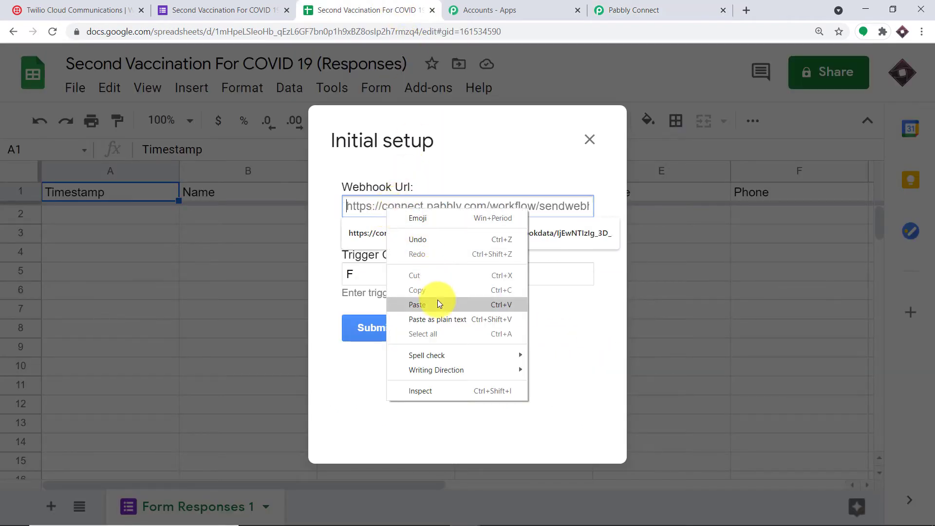
left_click(438, 304)
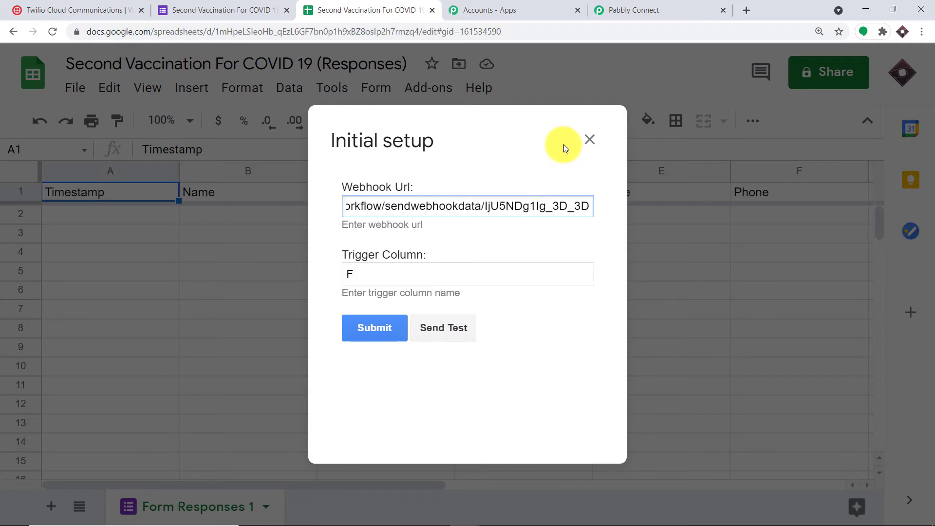
left_click(374, 331)
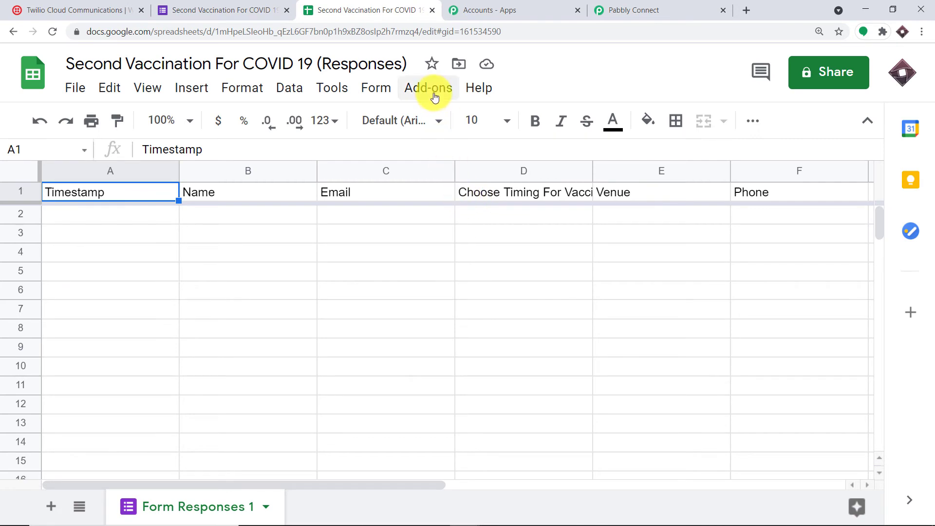
Enable Send On Event for Pabbly Connect Webhooks in the response spreadsheet.
left_click(433, 95)
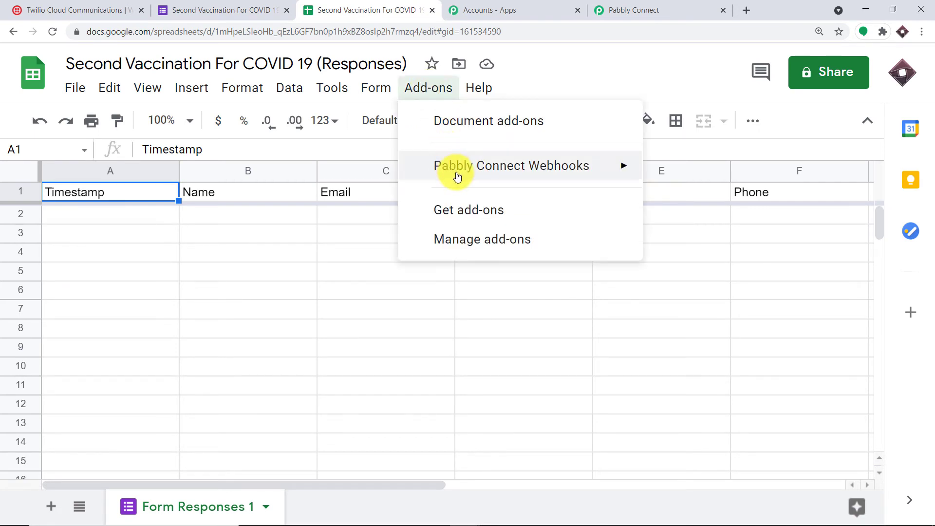
mouse_move(457, 176)
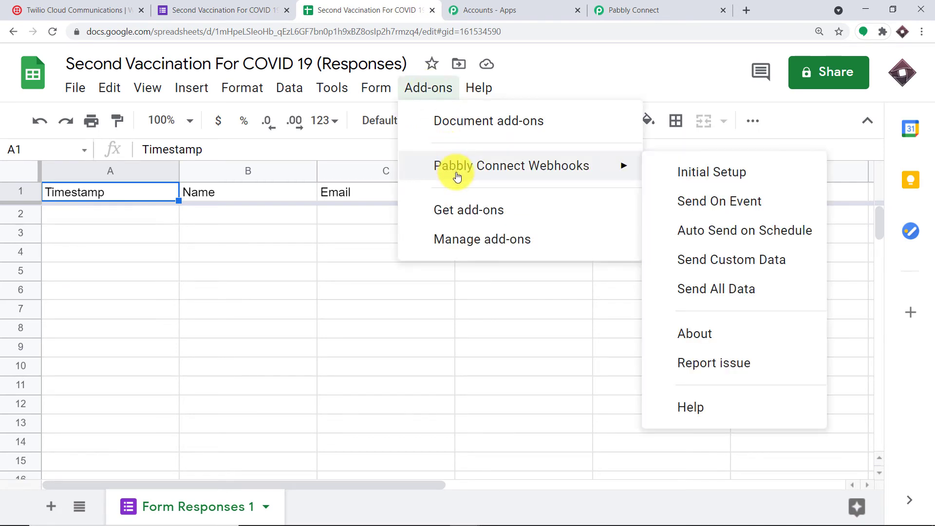
left_click(676, 201)
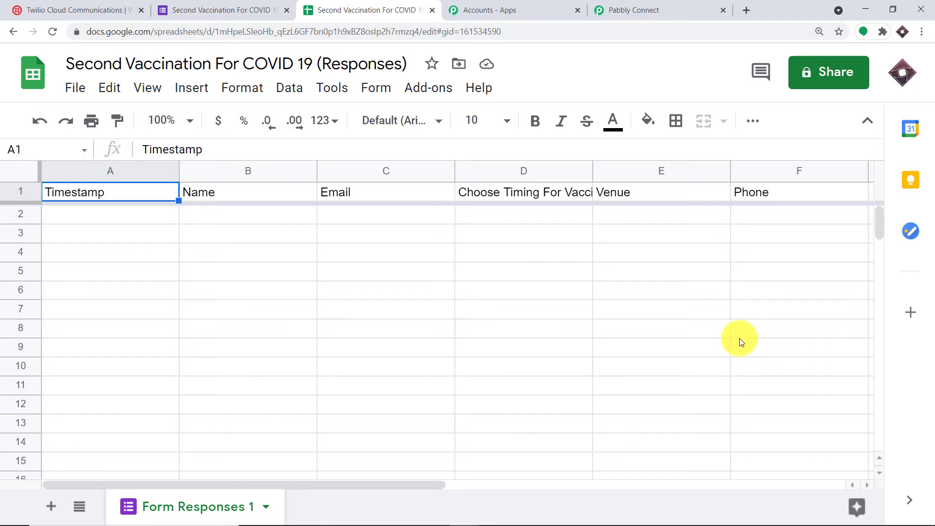
Switch to the Pabbly Connect workflow and start capturing the webhook response for the Google Forms trigger.
left_click(684, 9)
scroll(582, 156, "down", 3)
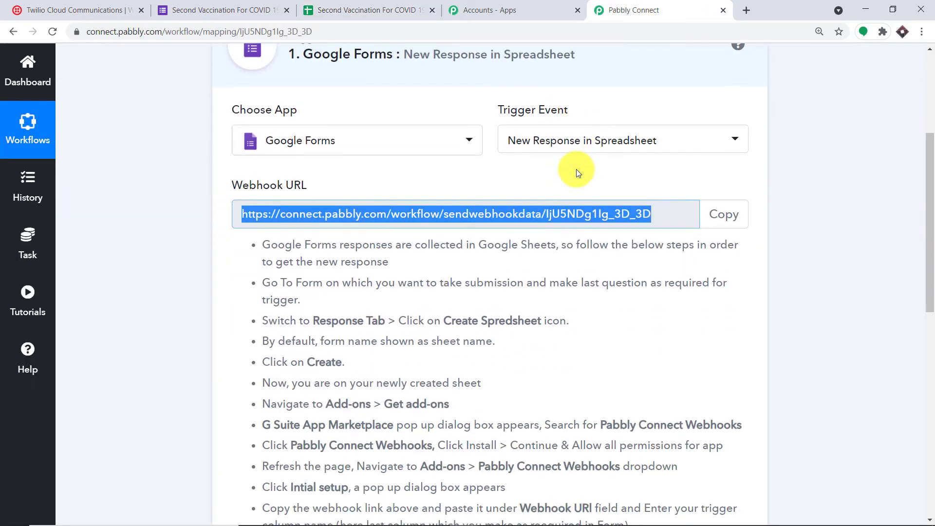
scroll(577, 168, "down", 9)
left_click(267, 195)
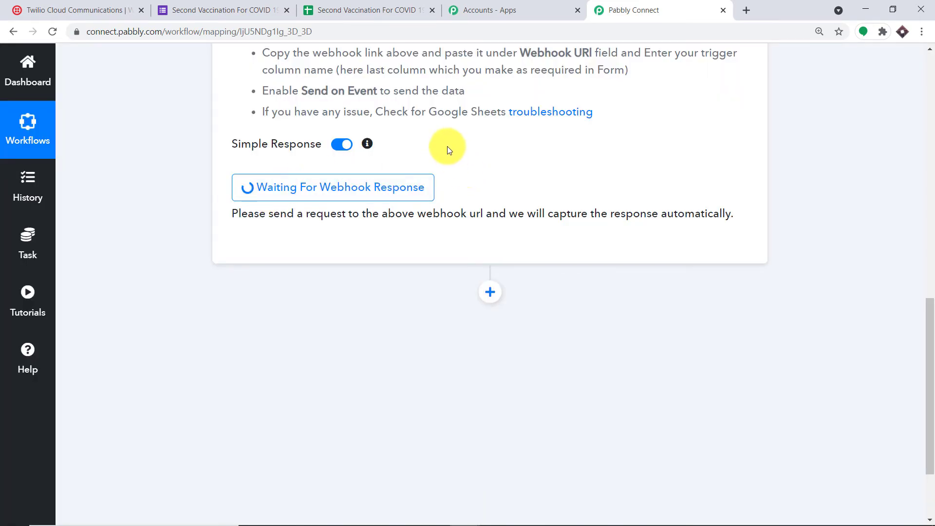
Return to the Second Vaccination For COVID 19 form editor and open the live preview of the registration form.
left_click(247, 9)
scroll(313, 172, "up", 12)
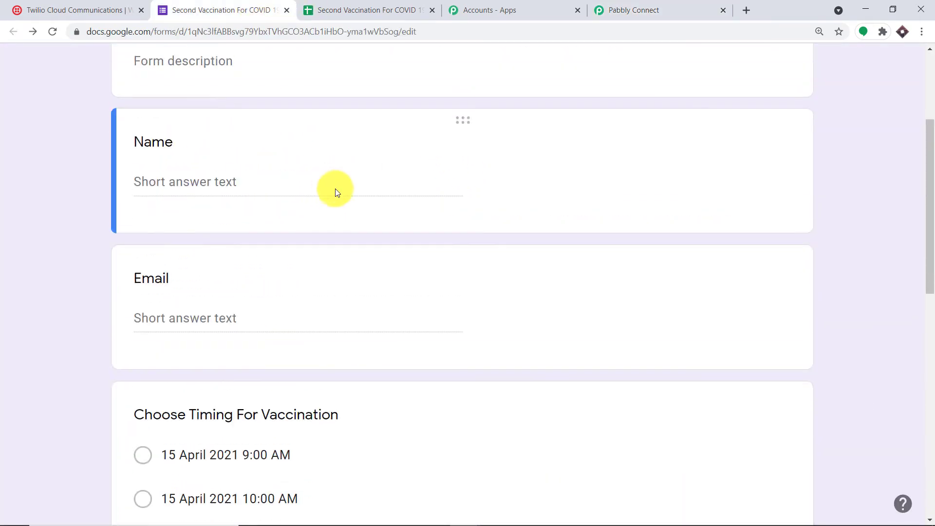
scroll(335, 188, "up", 4)
left_click(668, 68)
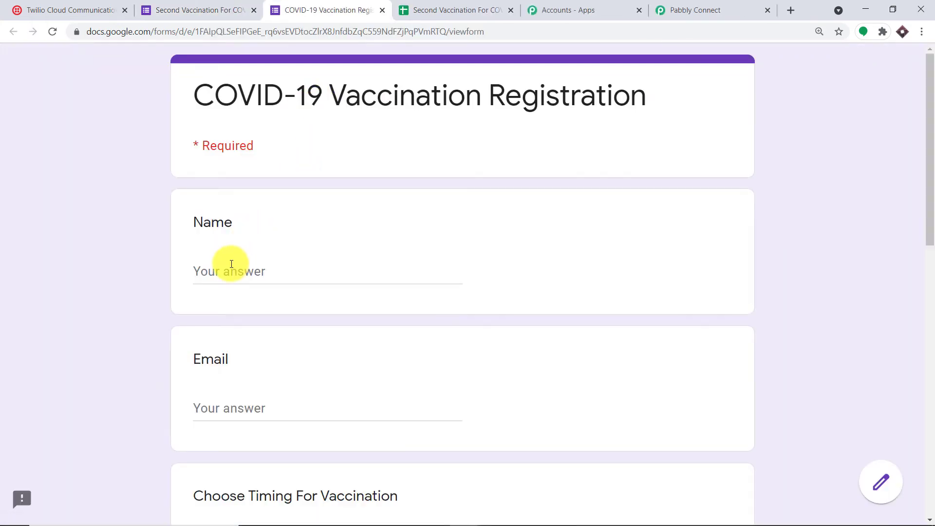
Fill in the registrant's name and email in the COVID-19 Vaccination Registration form using a saved autofill entry.
left_click(229, 266)
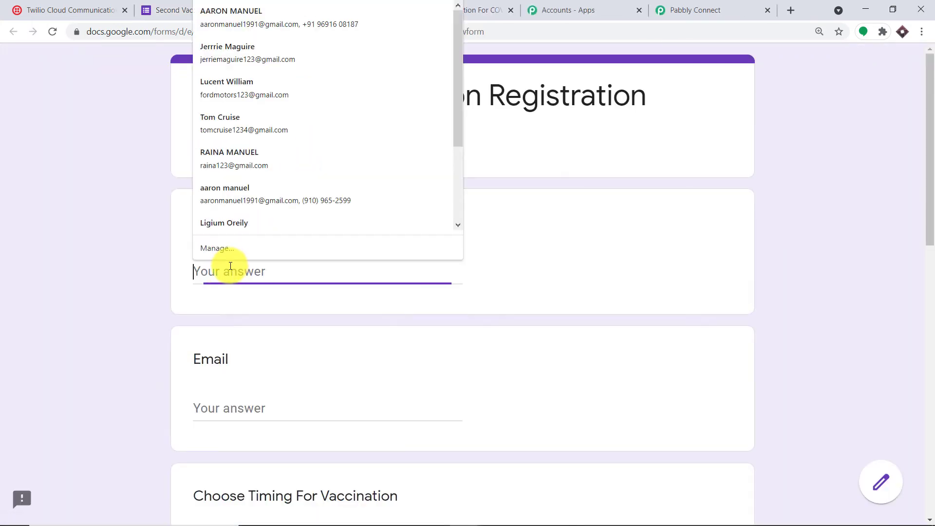
left_click(241, 30)
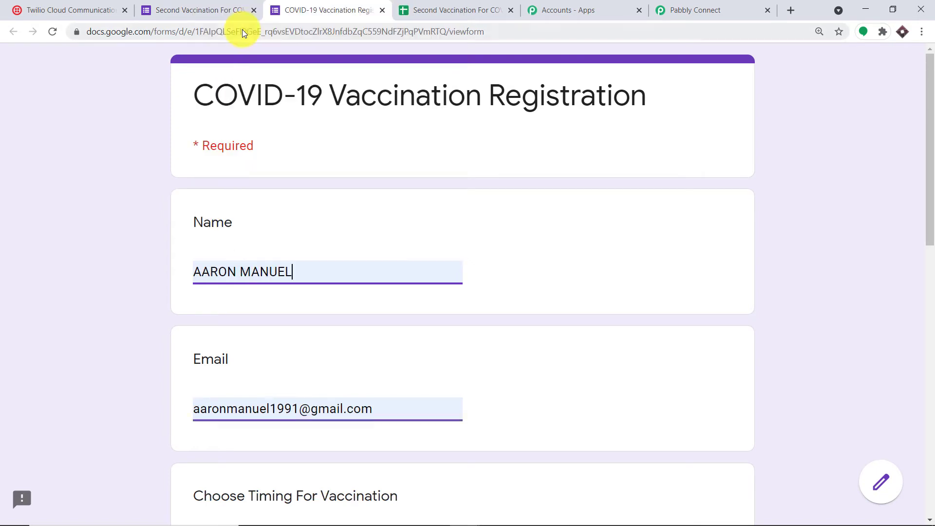
scroll(303, 232, "down", 7)
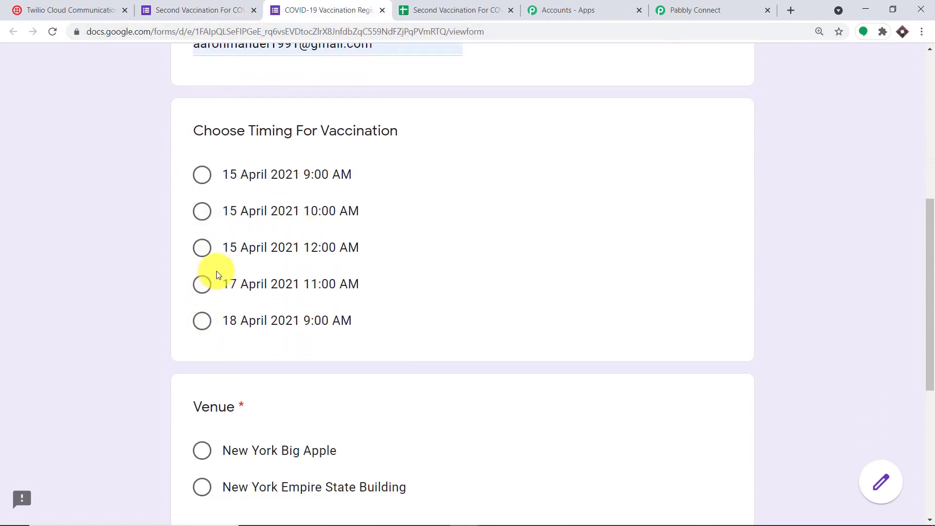
Choose 15 April 2021 10:00 AM as the vaccination timing and New York Big Apple as the venue.
left_click(203, 211)
scroll(412, 201, "down", 4)
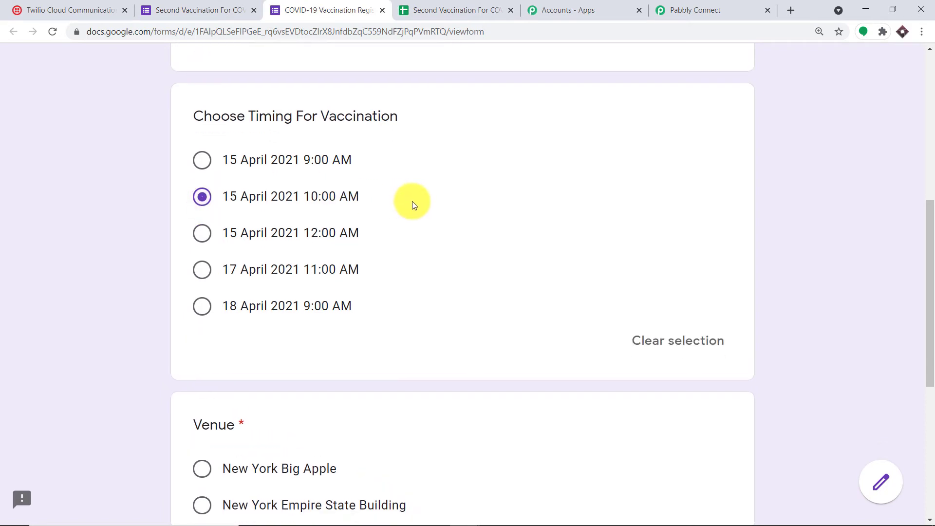
scroll(412, 201, "down", 1)
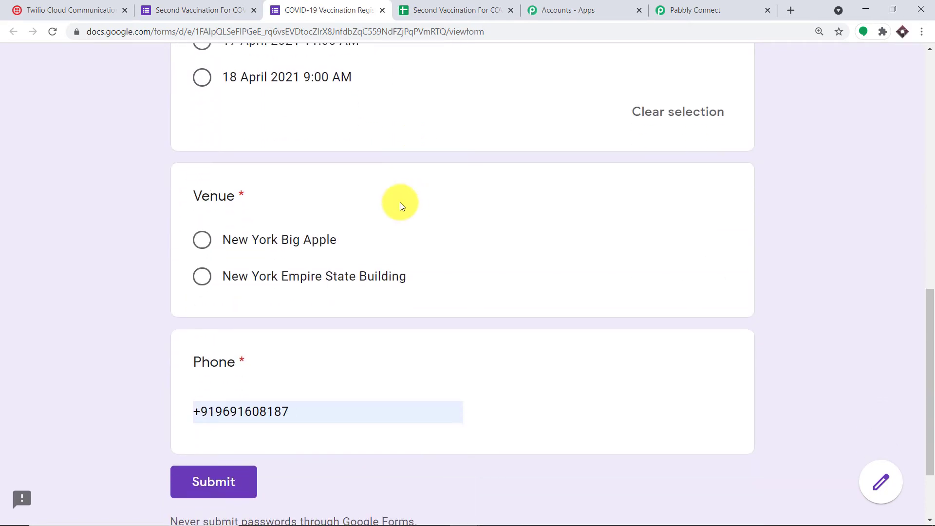
left_click(203, 240)
Remove the +91 country code from the phone answer and submit the registration form.
left_click_drag(216, 411, 153, 424)
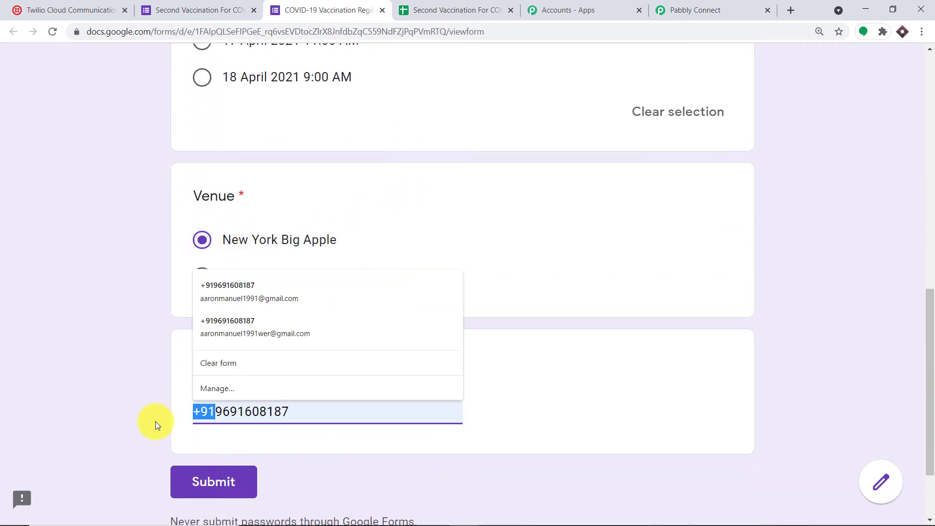
key("BackSpace")
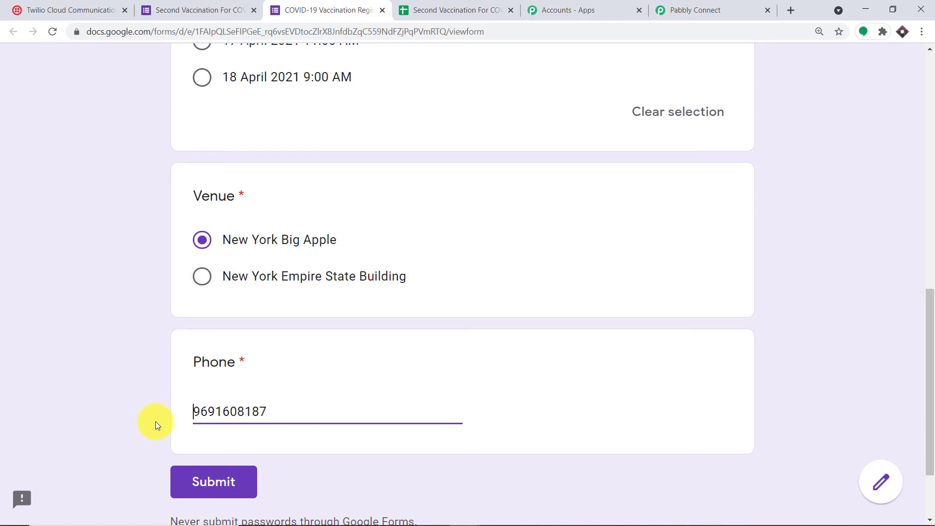
left_click(239, 484)
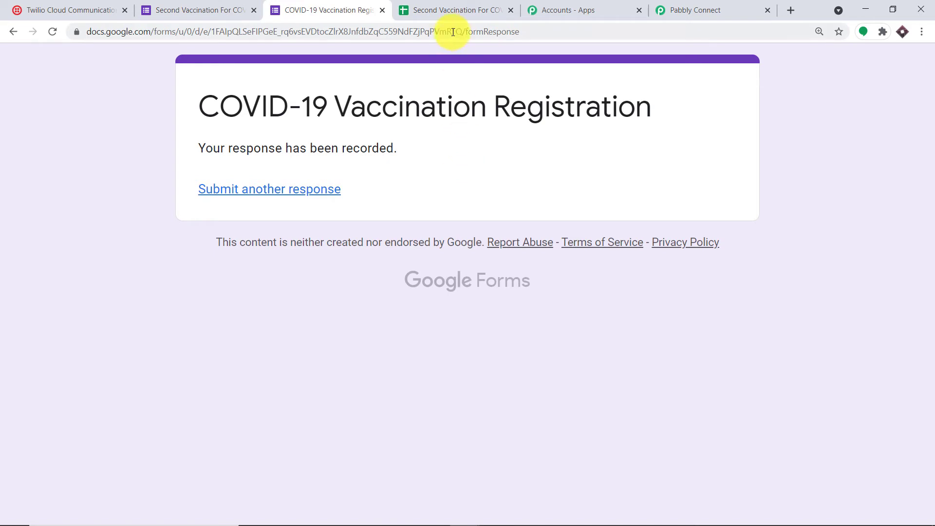
Switch to the response spreadsheet and check the new registration's name, email, timing, venue and phone entries.
left_click(448, 3)
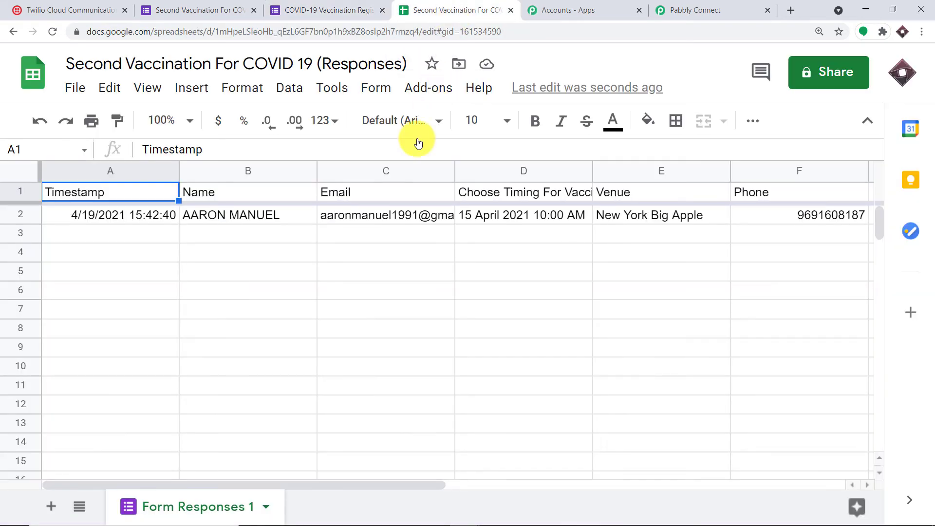
left_click(207, 219)
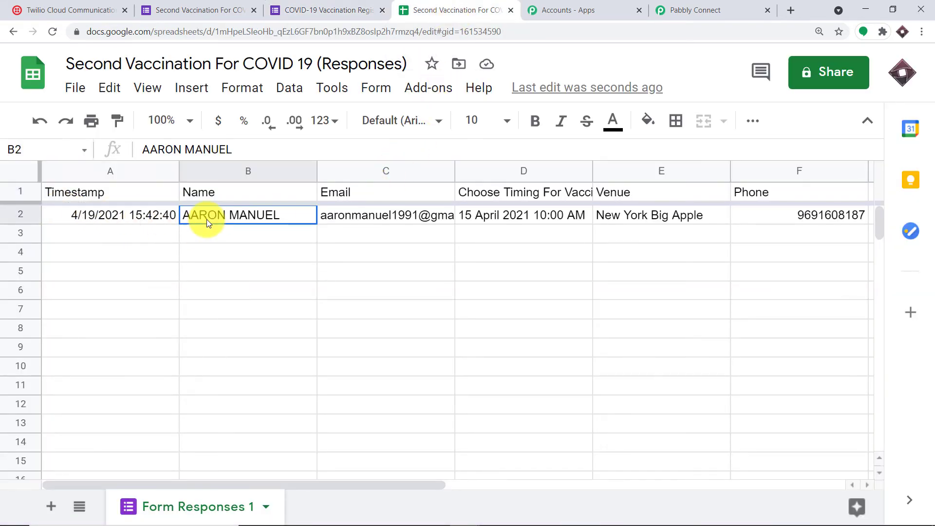
left_click(385, 221)
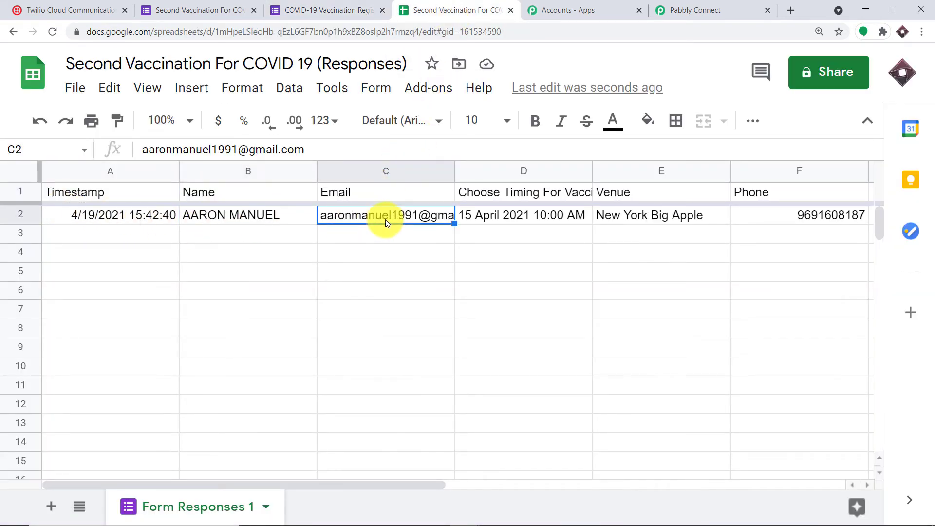
left_click(502, 218)
left_click(633, 221)
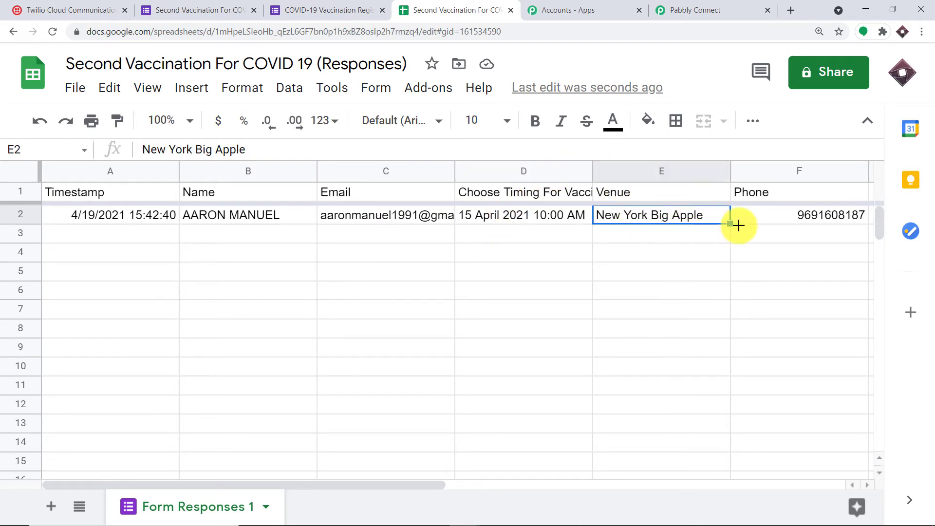
left_click(787, 225)
left_click_drag(285, 484, 387, 484)
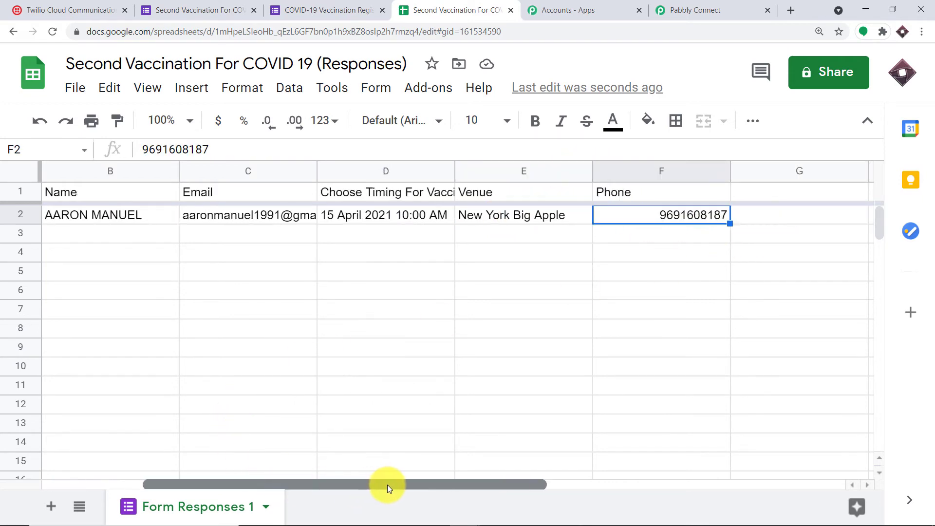
left_click(517, 257)
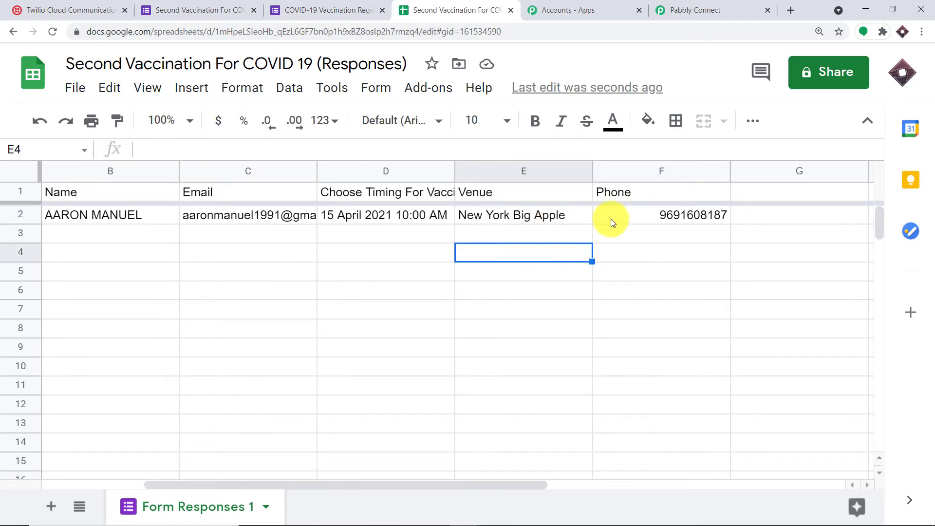
Switch to the Pabbly Connect workflow and review the values captured in the webhook response.
left_click(690, 4)
scroll(620, 183, "down", 3)
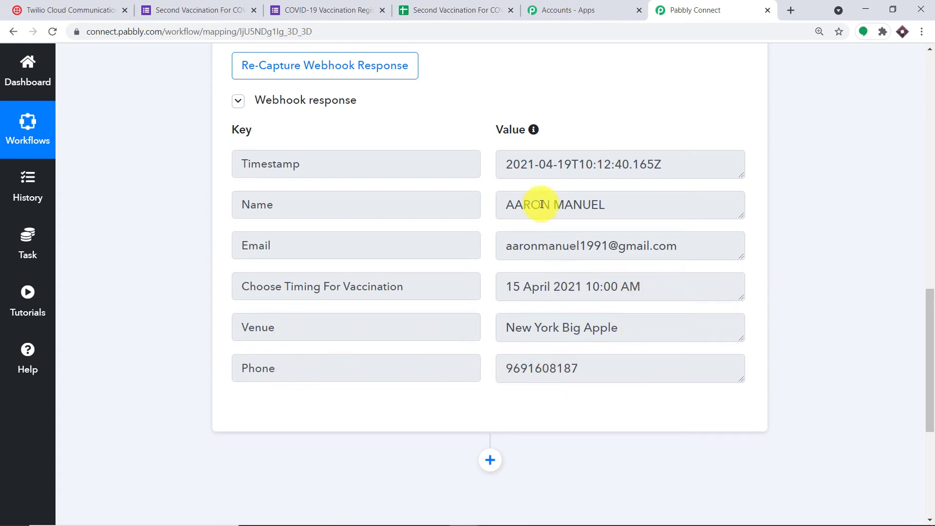
left_click_drag(542, 205, 620, 282)
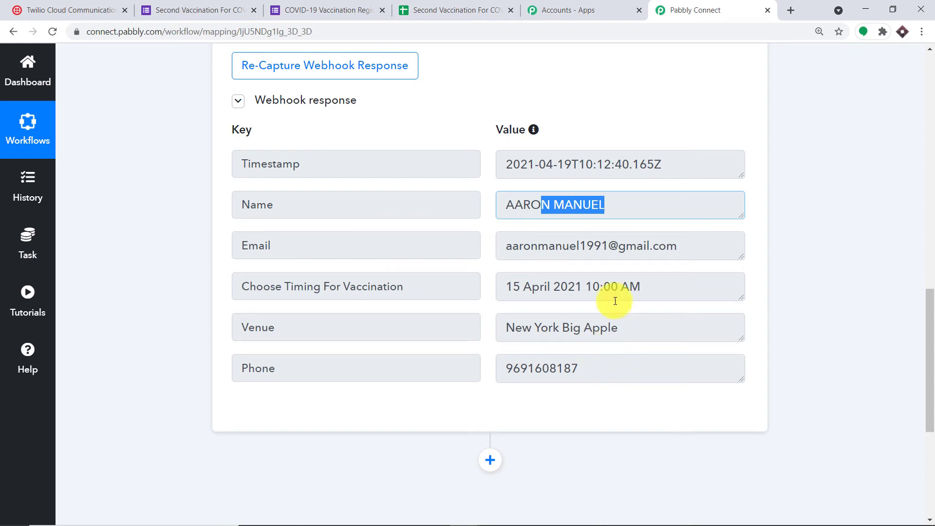
Add an action step below the webhook trigger and choose Twilio as its app.
scroll(642, 319, "down", 1)
scroll(643, 319, "down", 3)
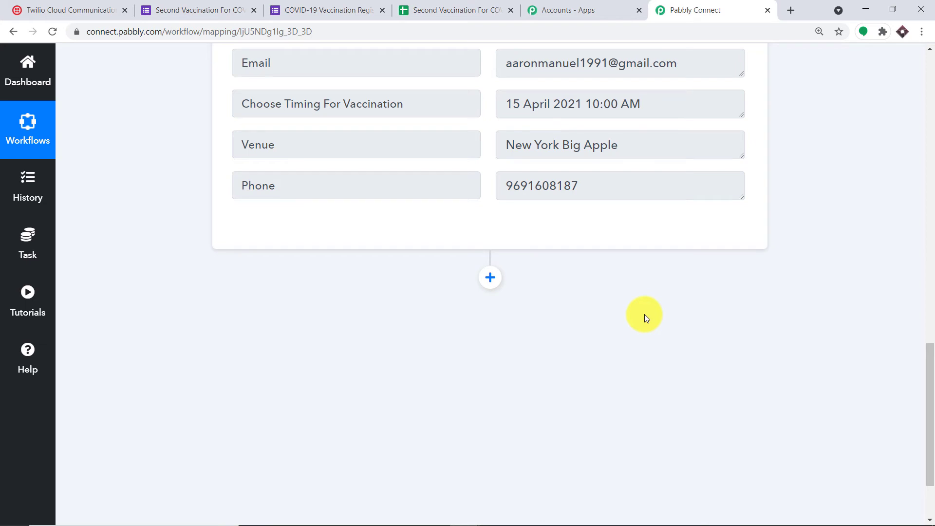
left_click(490, 277)
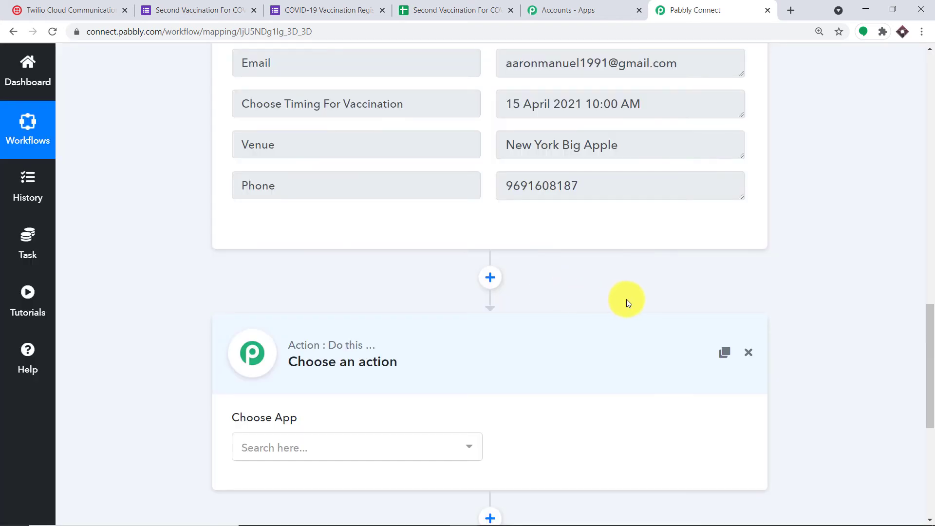
scroll(614, 298, "down", 2)
left_click(346, 324)
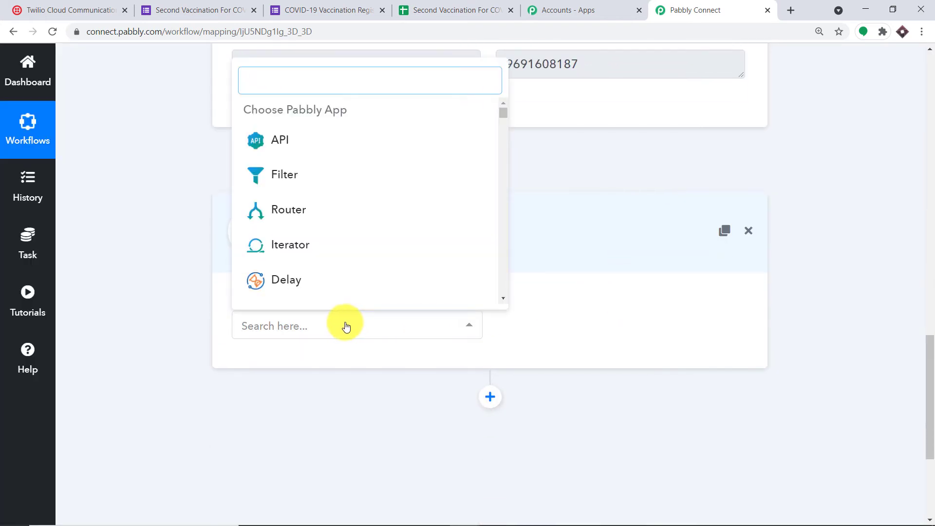
type("TWILI")
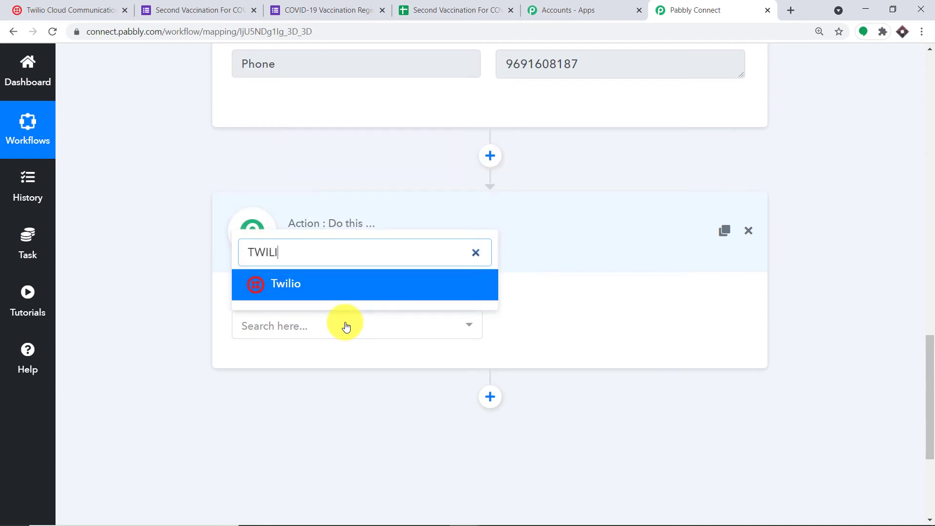
left_click(319, 286)
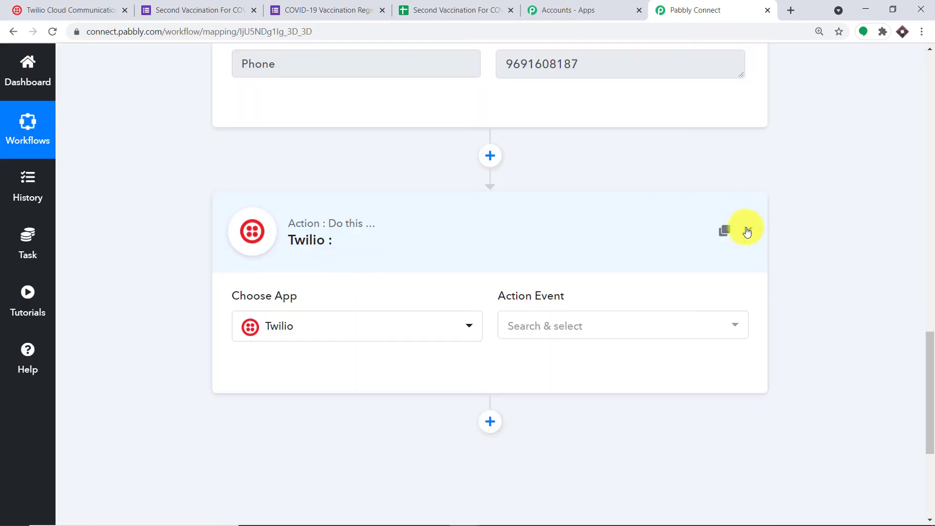
Set the Twilio action event to Send SMS Message.
left_click(607, 325)
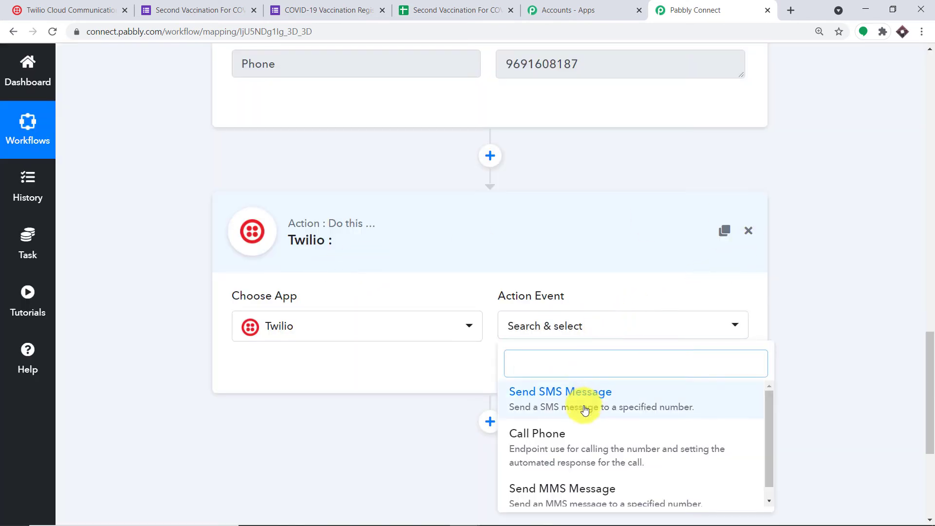
left_click(584, 408)
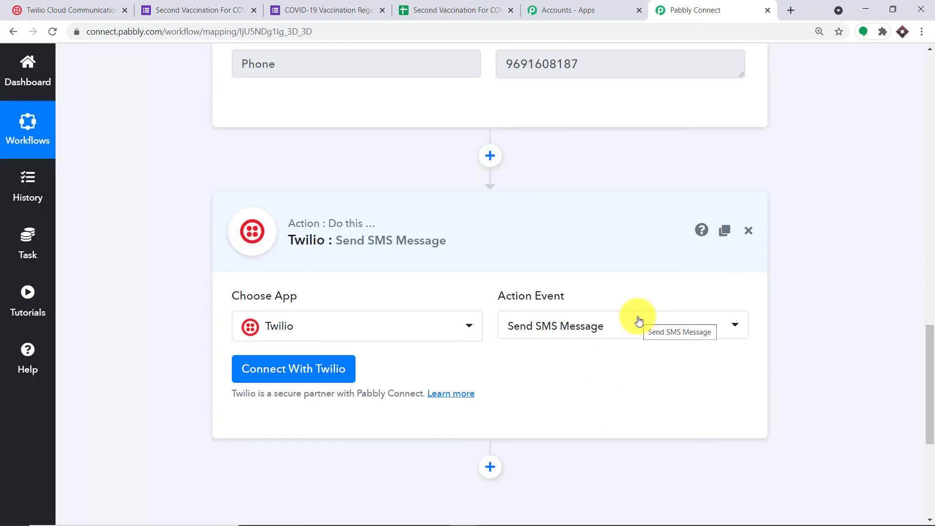
scroll(616, 278, "down", 1)
left_click(605, 261)
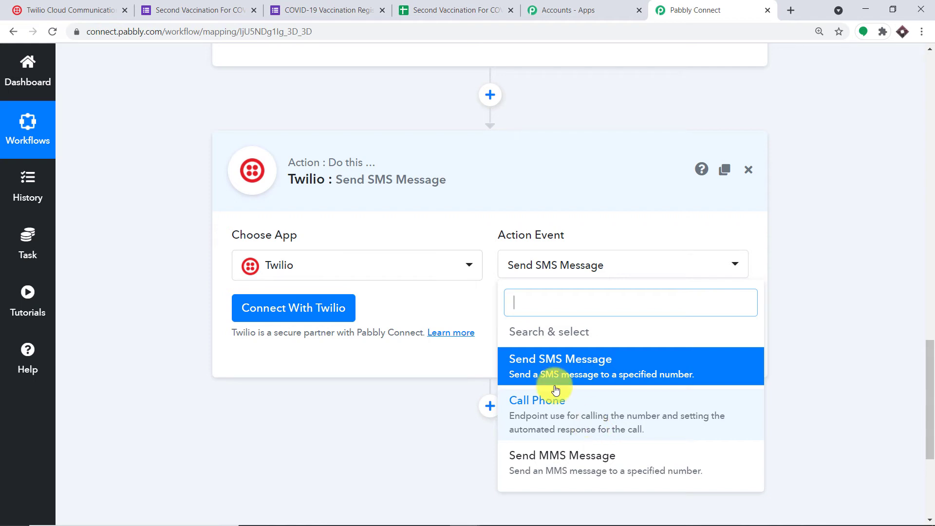
left_click(452, 307)
Start connecting with Twilio and examine the Account SID and Authorization Token fields required for new credentials.
left_click(273, 307)
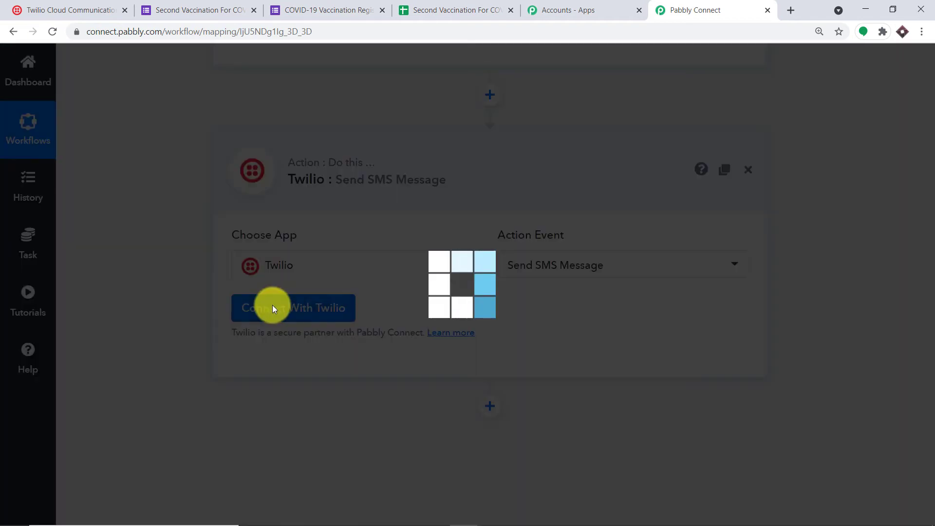
scroll(487, 205, "down", 2)
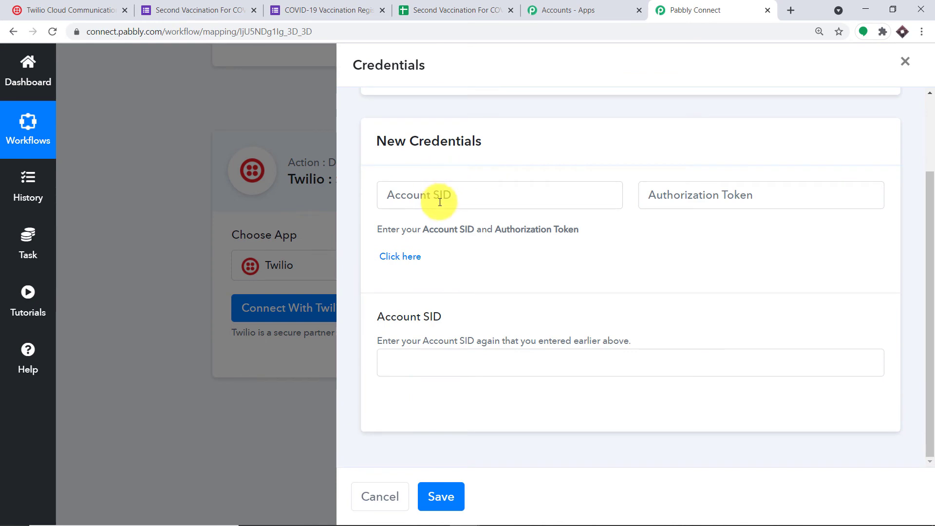
left_click(409, 194)
left_click(711, 191)
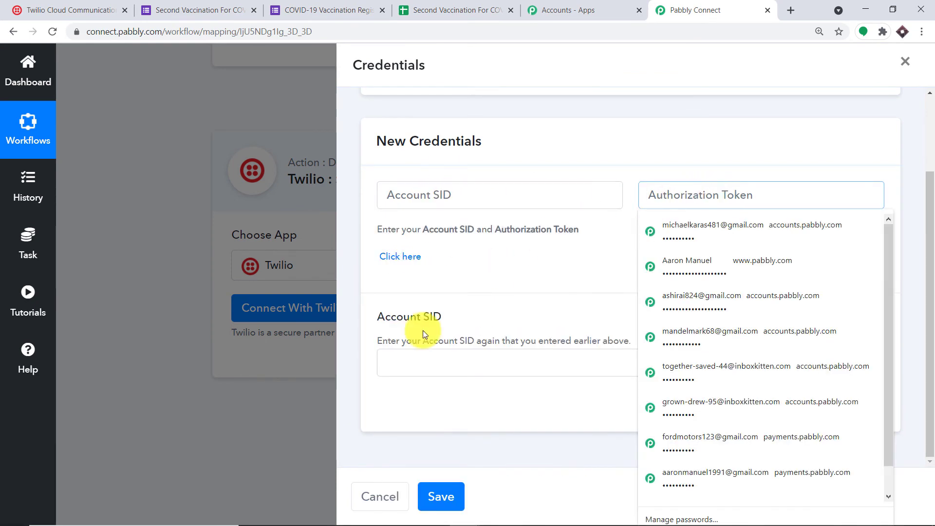
left_click(398, 366)
left_click(411, 194)
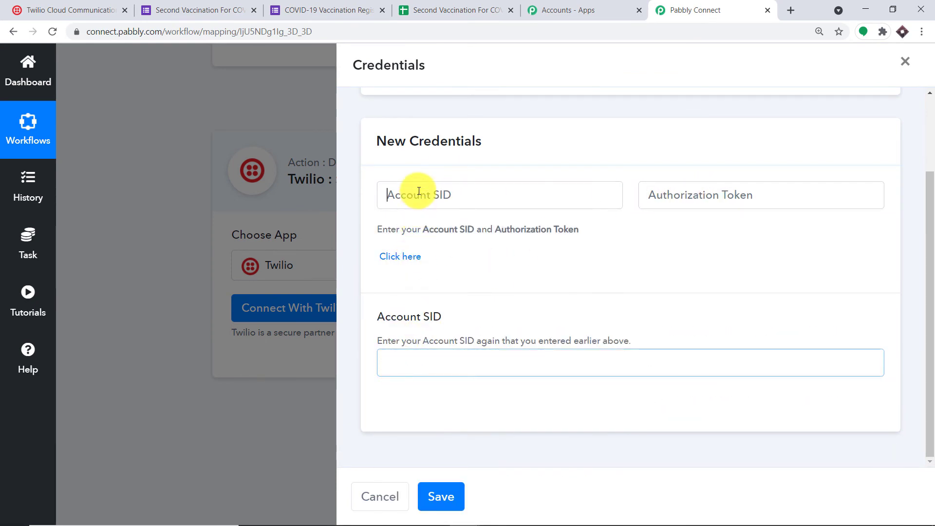
left_click(355, 309)
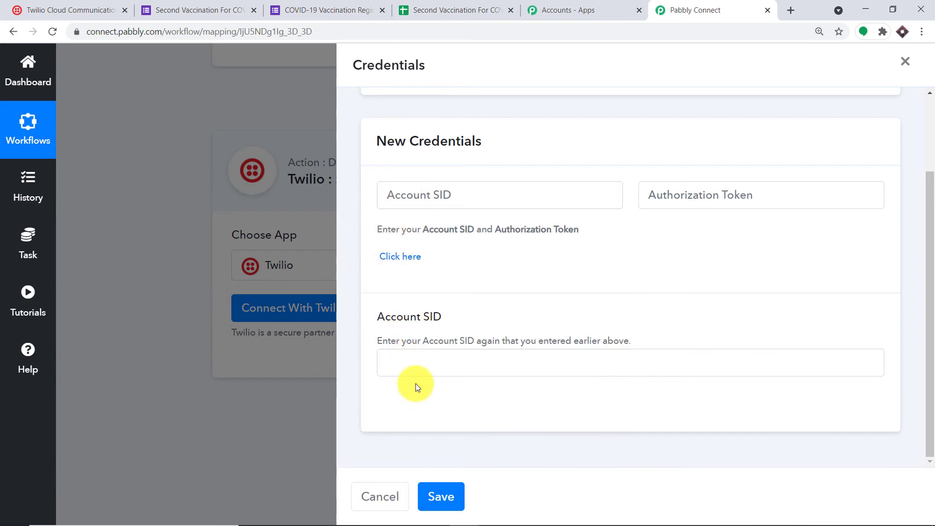
Switch to the Twilio console and open the project's general settings at the API Credentials section.
left_click(102, 5)
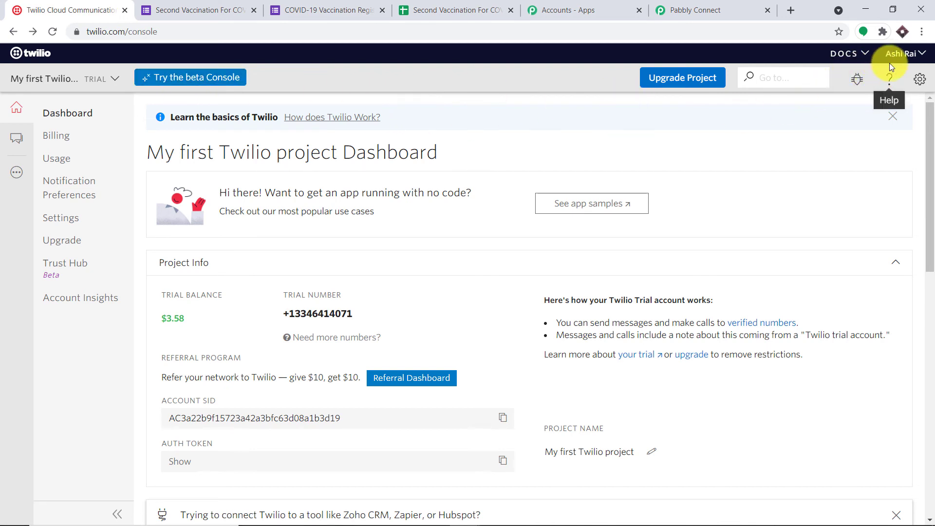
left_click(922, 79)
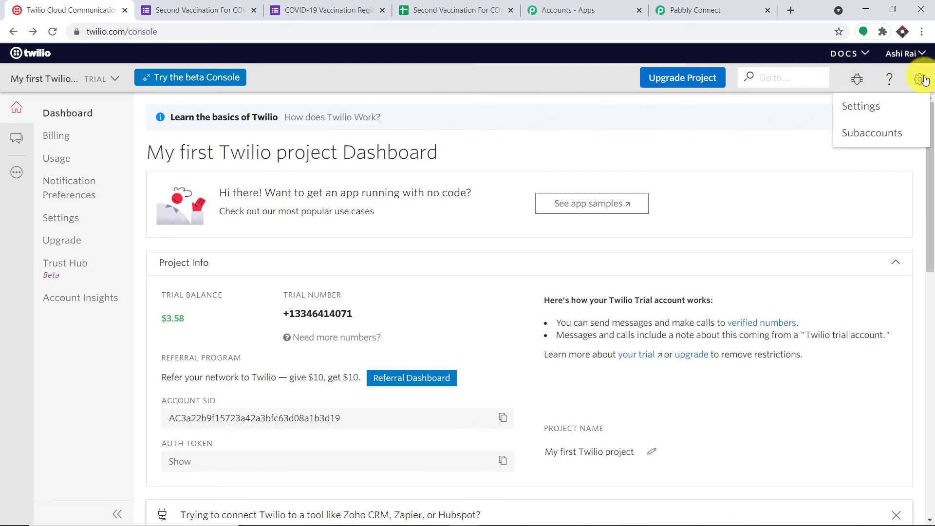
left_click(861, 106)
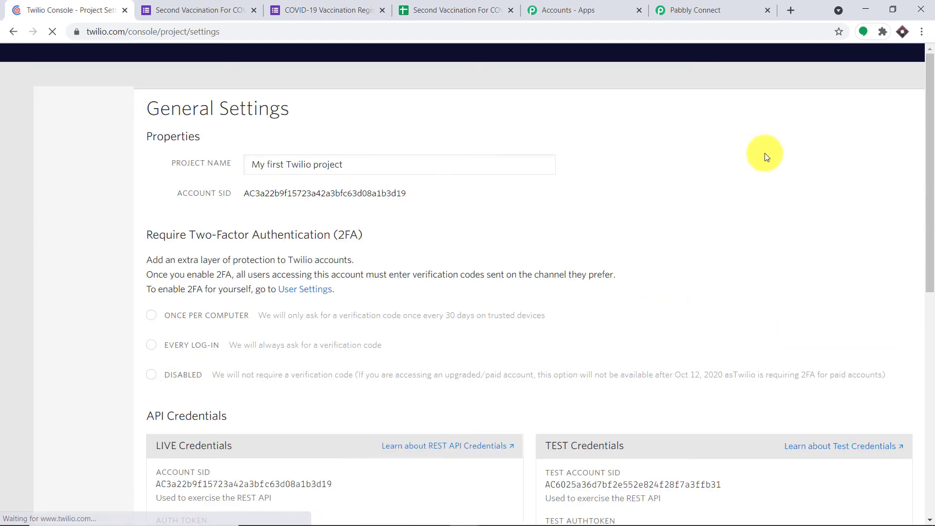
scroll(514, 169, "down", 4)
scroll(514, 169, "down", 2)
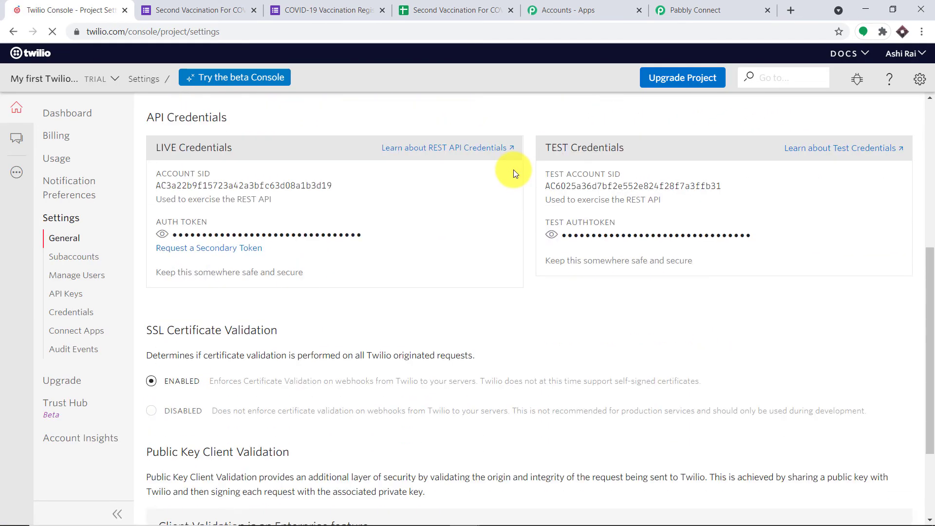
scroll(195, 181, "up", 1)
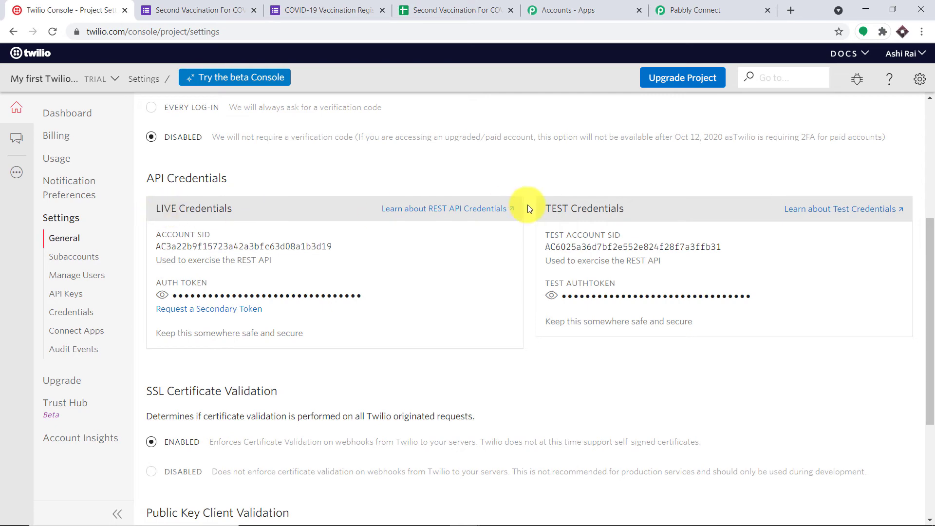
Copy the Account SID from Twilio's live credentials and paste it into the first Account SID field of Pabbly Connect's new credentials.
double_click(243, 246)
right_click(242, 252)
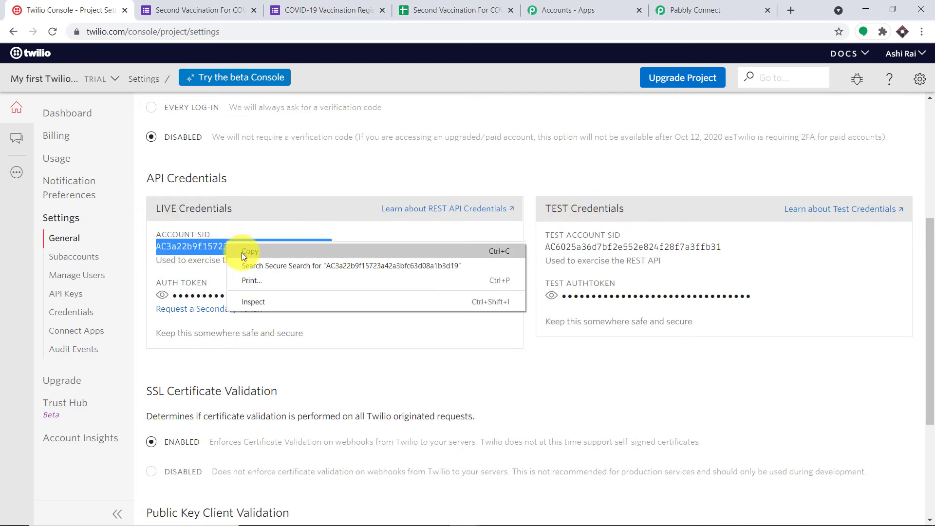
left_click(242, 252)
left_click(662, 10)
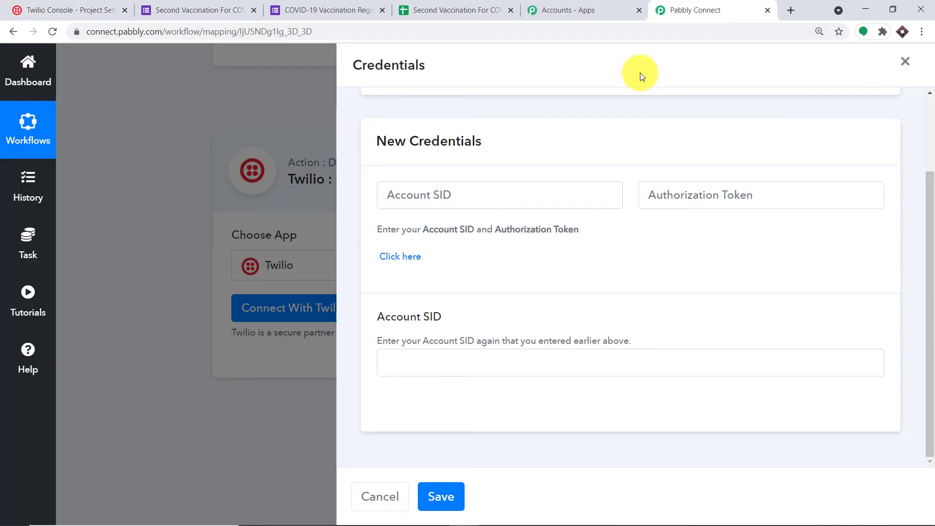
left_click(453, 195)
right_click(465, 202)
key("Escape")
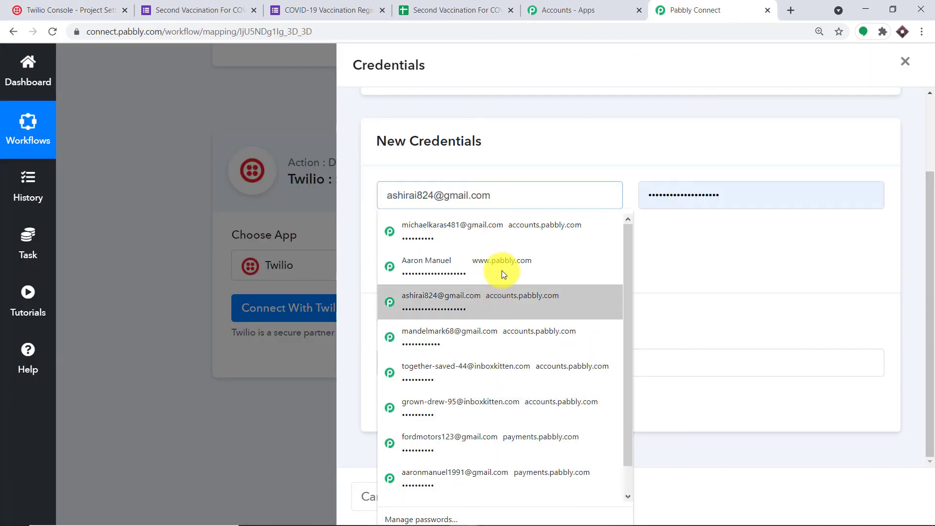
key("ctrl+v")
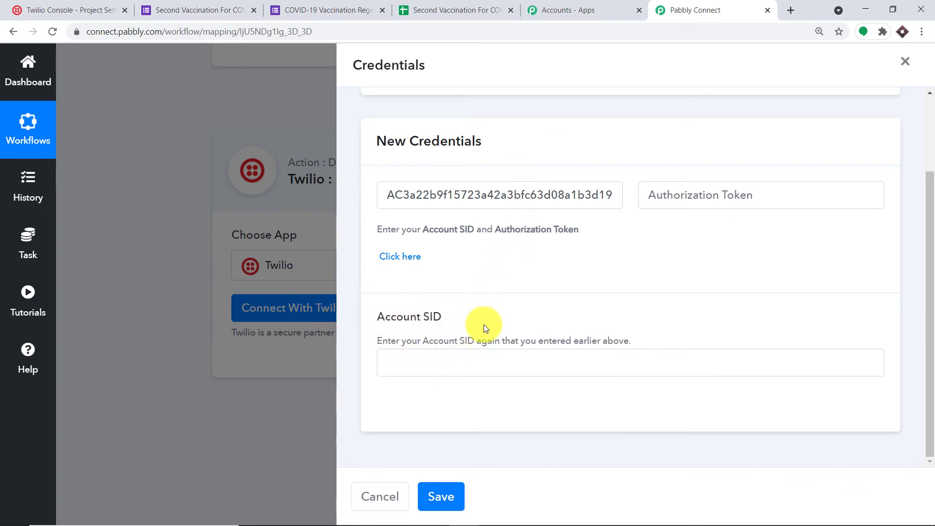
Paste the copied Account SID again into the second Account SID field of the new Twilio credentials.
left_click(416, 360)
right_click(417, 361)
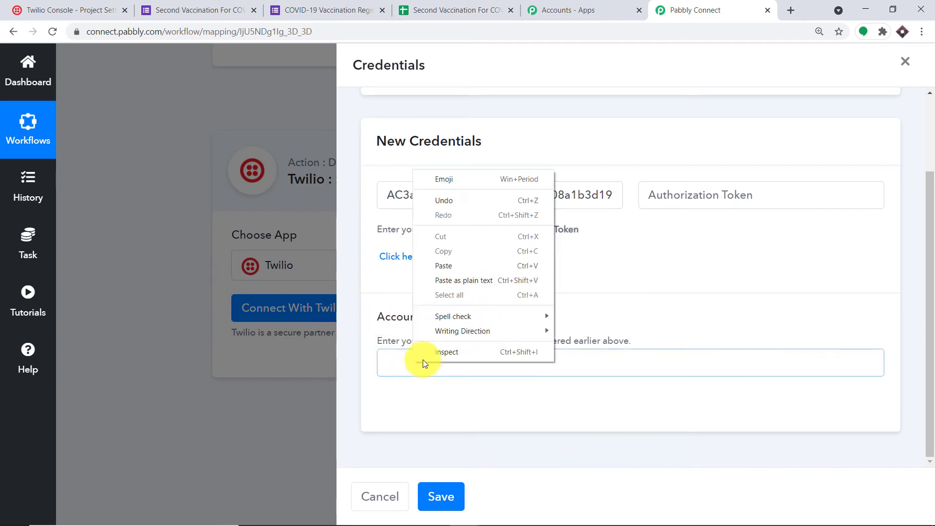
left_click(457, 263)
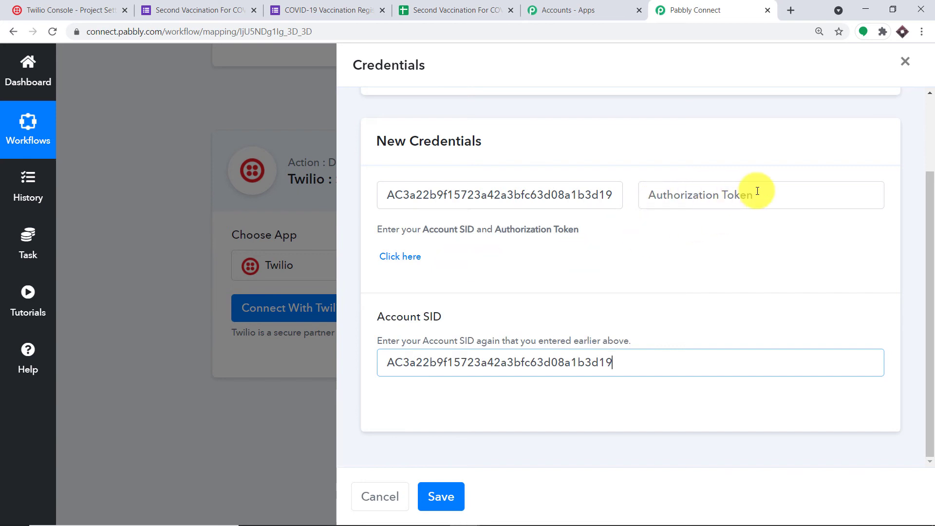
Reveal and copy the live auth token in the Twilio console, paste it into Pabbly Connect's Authorization Token field, and save the credentials.
left_click(78, 10)
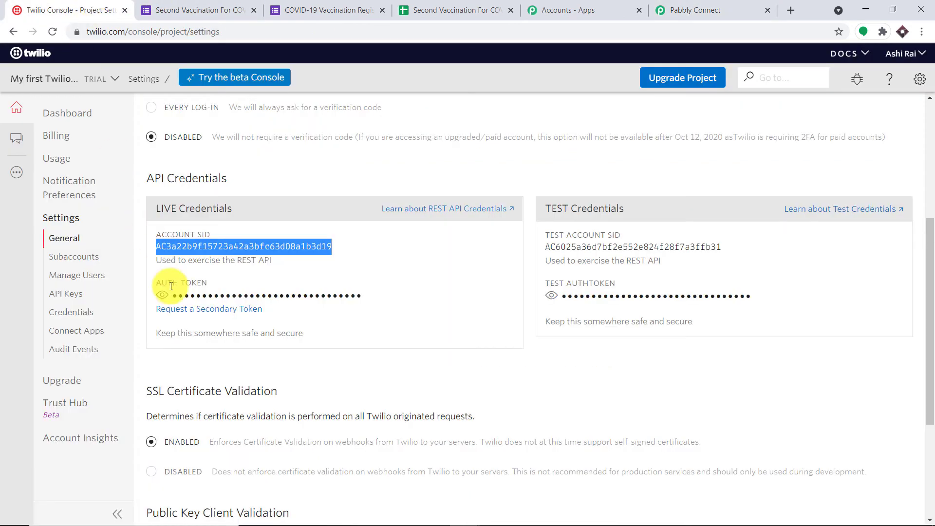
left_click(162, 295)
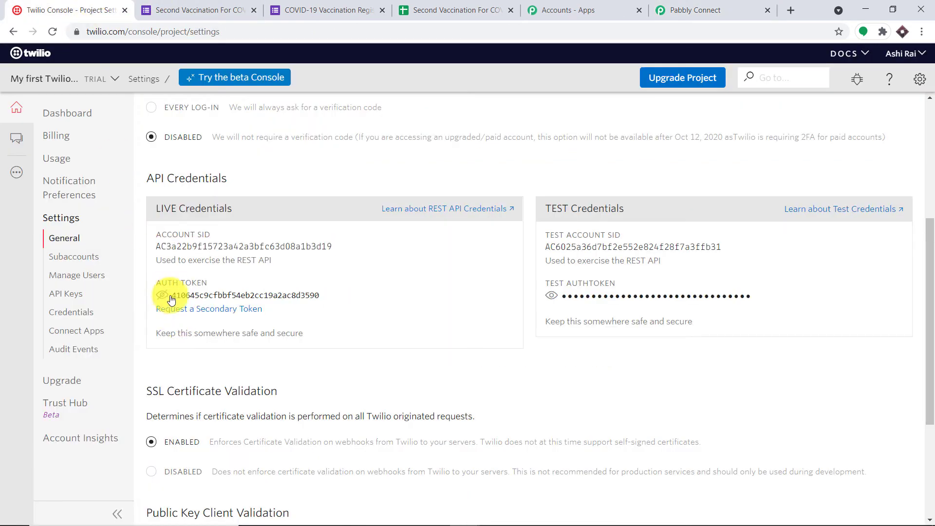
double_click(207, 295)
key("ctrl+c")
left_click(696, 10)
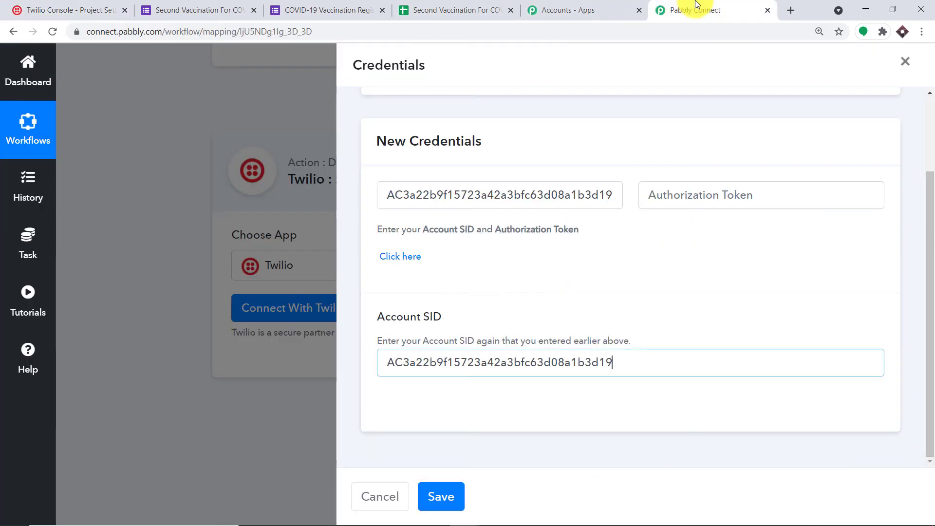
left_click(664, 197)
right_click(666, 197)
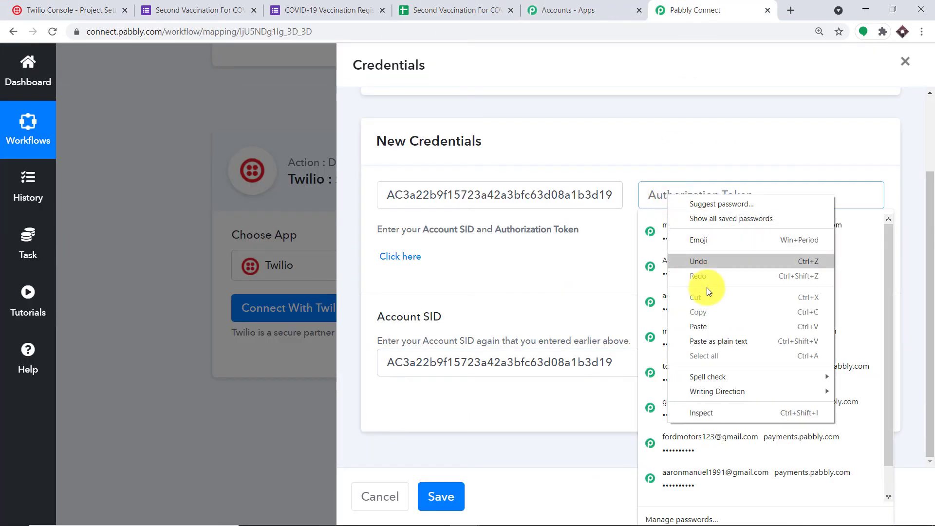
left_click(707, 326)
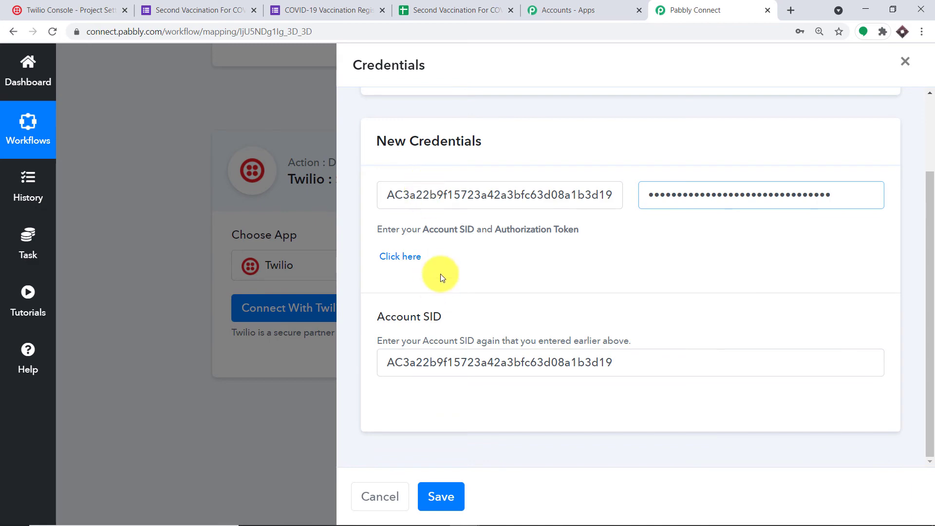
left_click(449, 494)
Begin the SMS body with "Hello \n" followed by the mapped Name field from the Google Forms response.
scroll(542, 217, "down", 5)
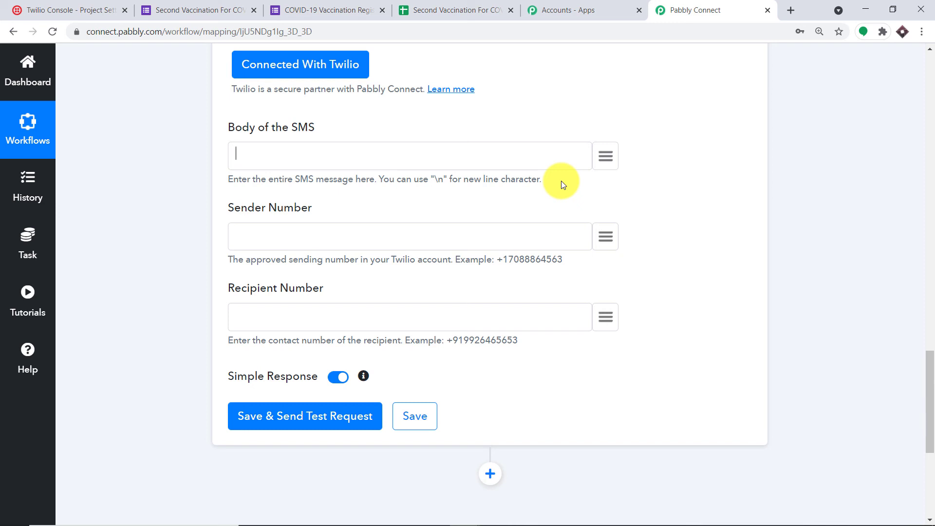
type("Hello")
type("\\n")
left_click(604, 157)
left_click(444, 237)
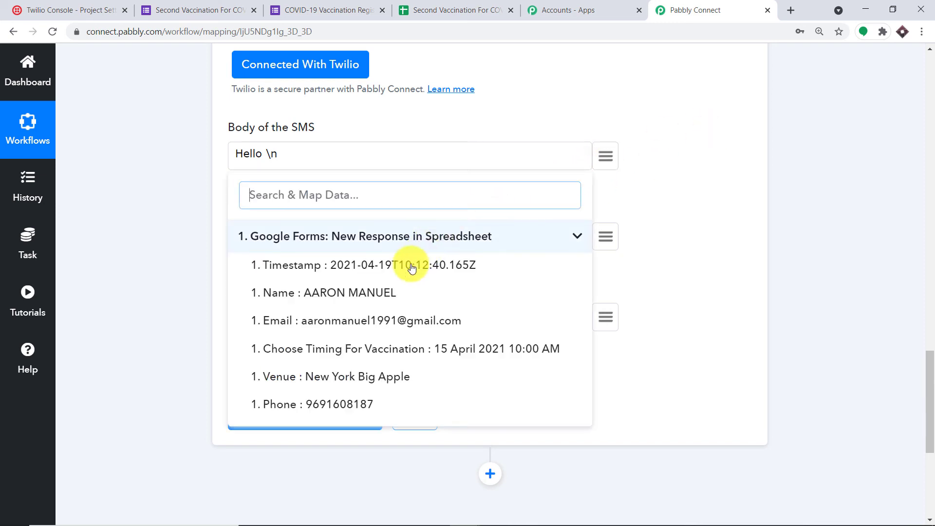
left_click(378, 295)
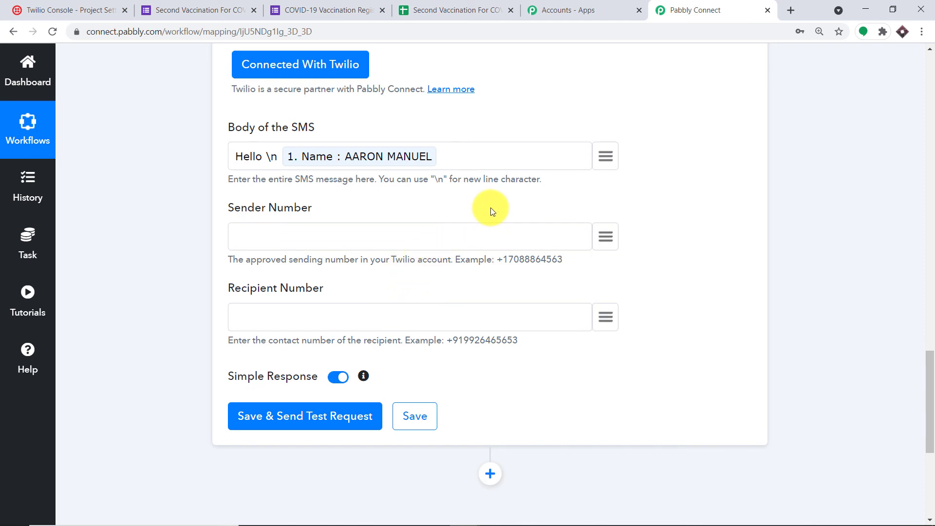
Continue the SMS body with ". You are going to get your vaccination shots on" and the mapped Choose Timing For Vaccination field.
type(". You are going to")
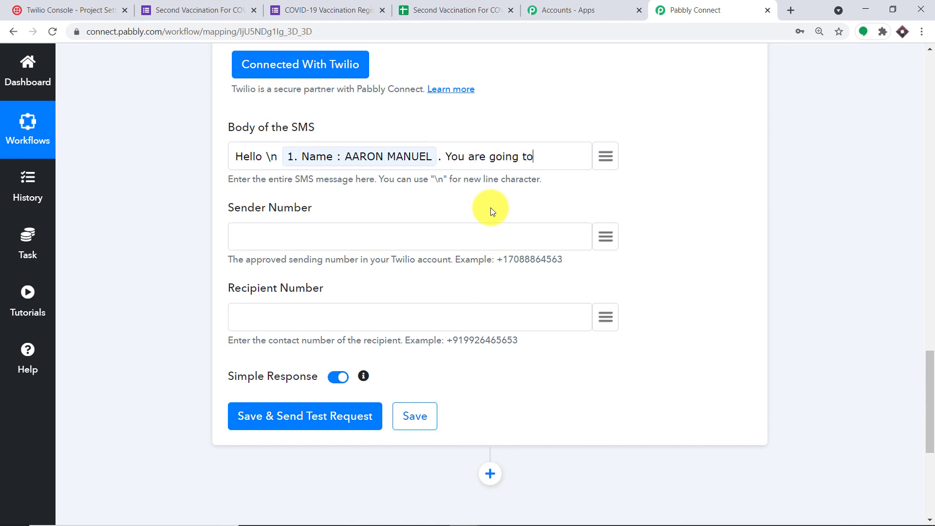
type(" get your vaccinati")
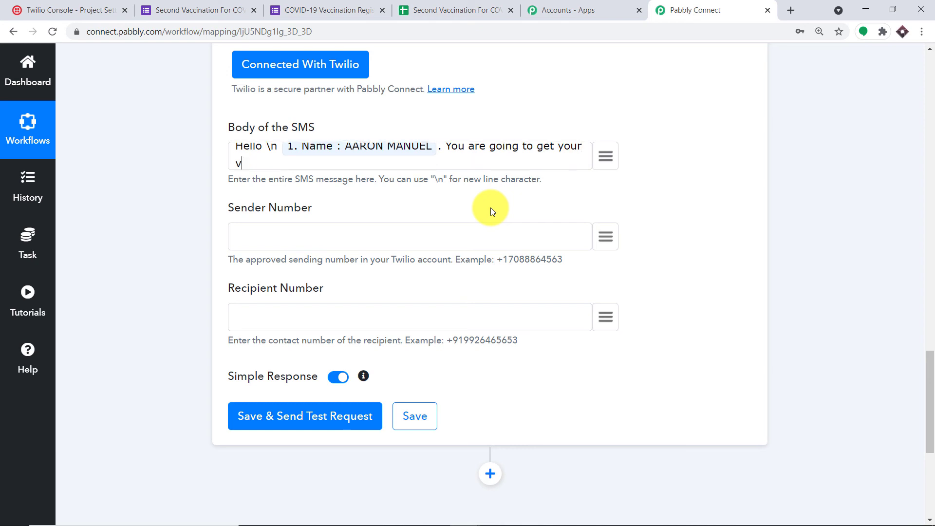
type("on shots on")
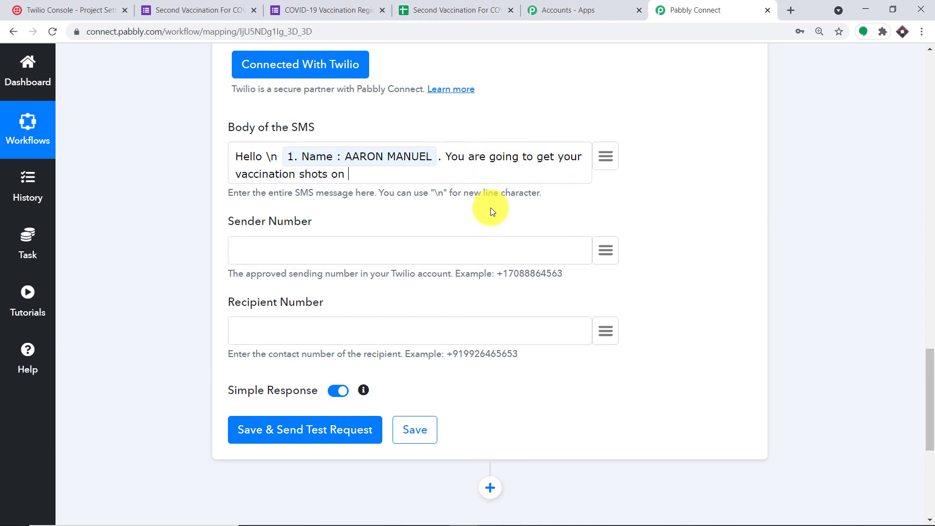
left_click(605, 156)
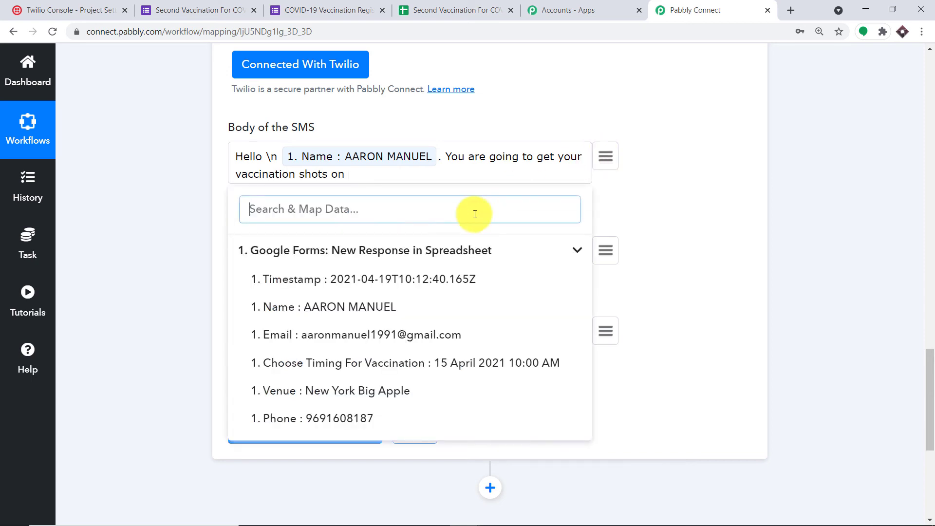
left_click(388, 365)
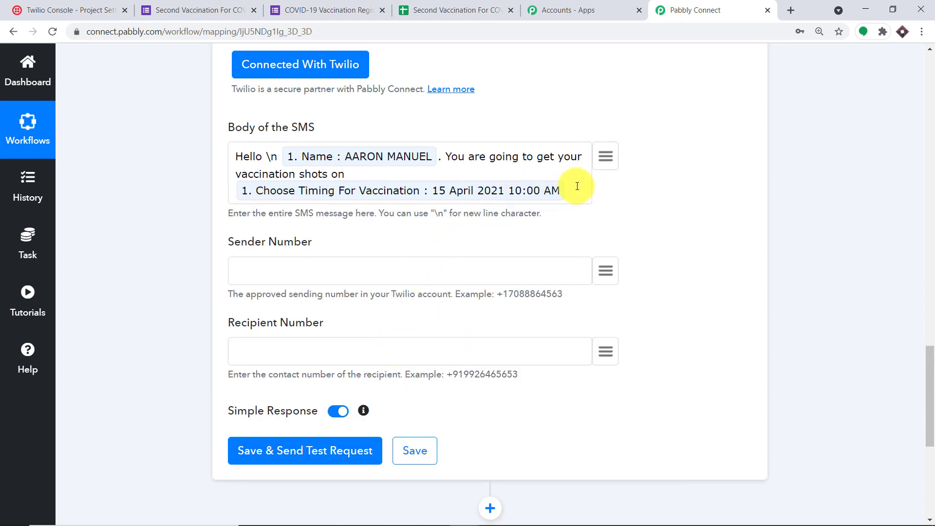
Add "at this venue" to the SMS body, followed by the mapped Venue field.
type(".")
type("at this venue")
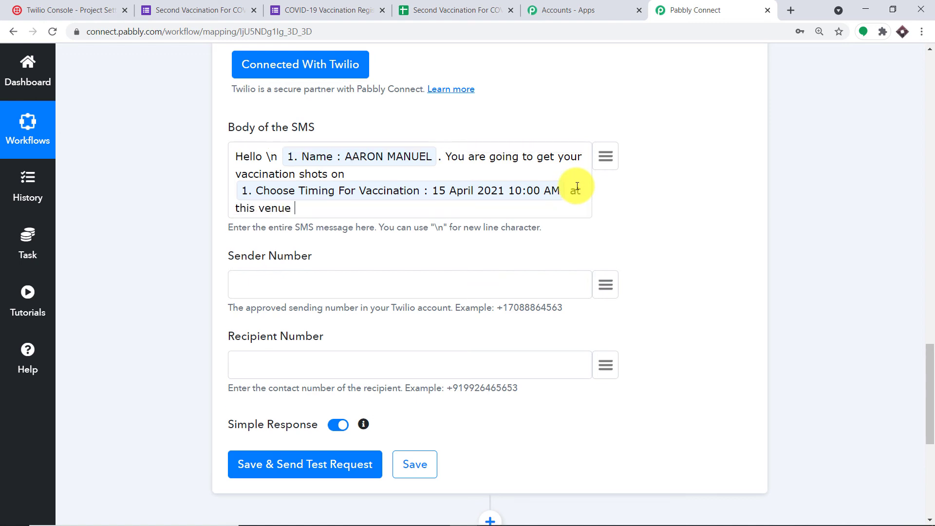
left_click(606, 157)
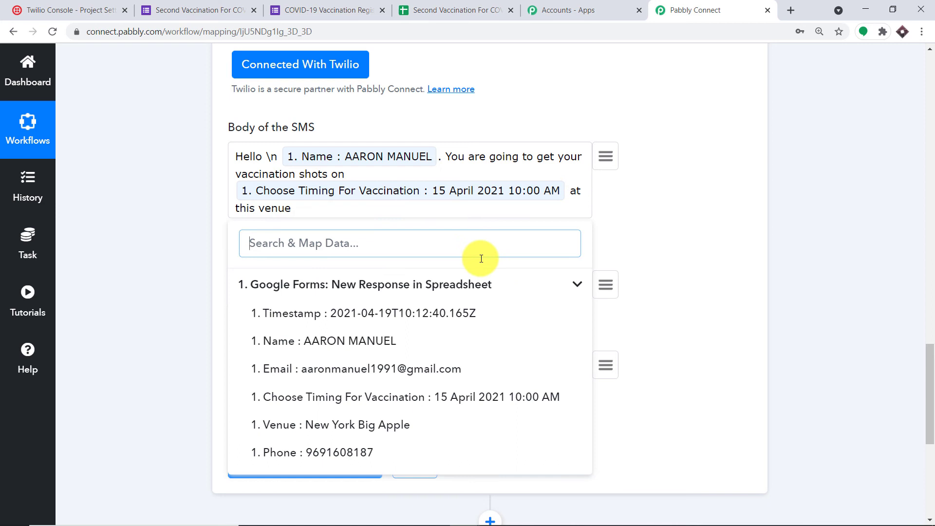
left_click(355, 424)
Finish the SMS body with ". Please arrive 30 minutes early. \n Thank You".
type(". O")
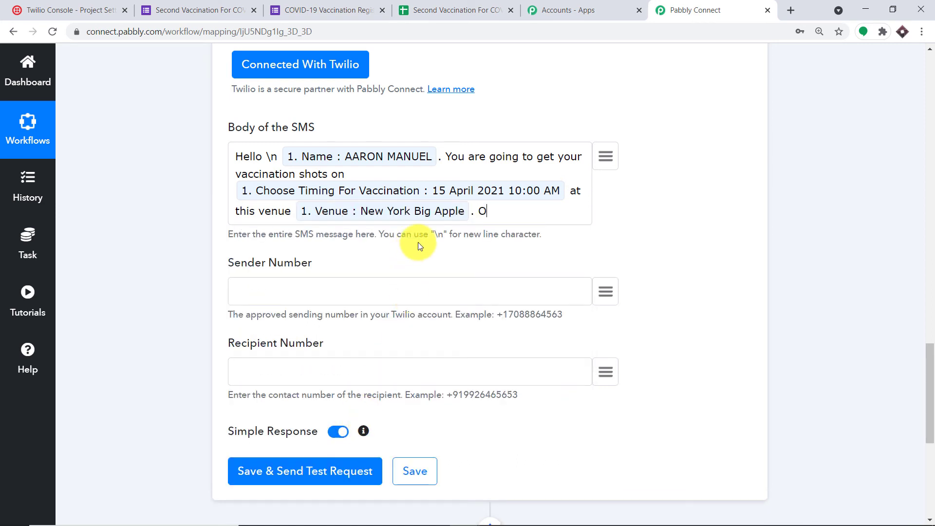
key("BackSpace")
type("Please arrive 30 minutes a")
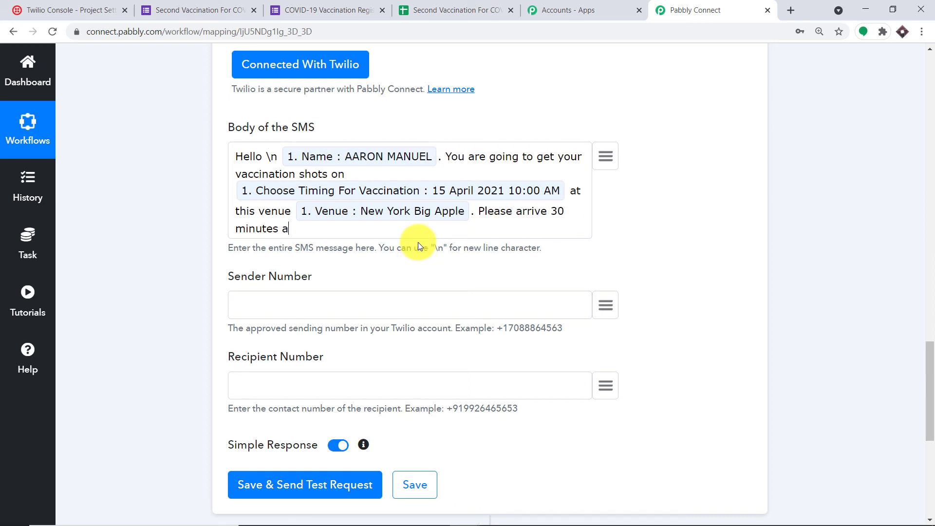
key("BackSpace")
type("earlu")
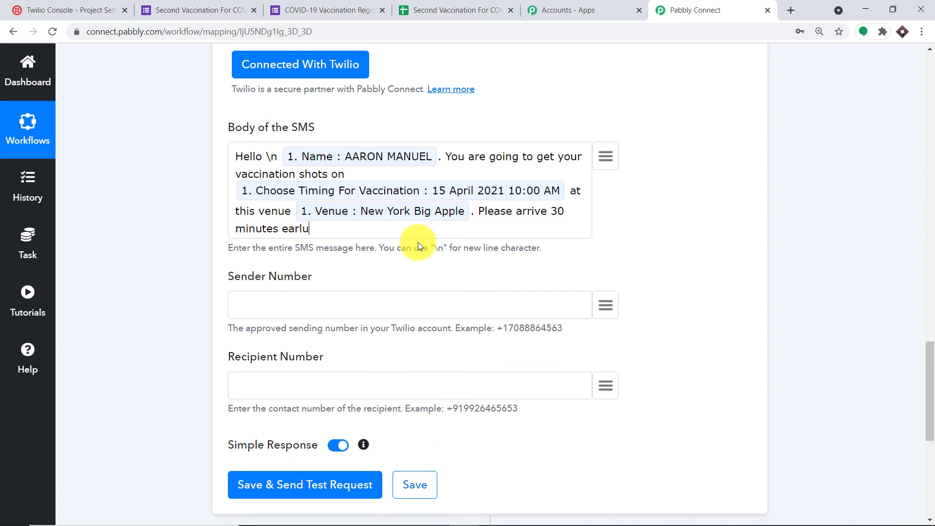
key("BackSpace")
type("u")
key("BackSpace")
type("y. \\n Thank You")
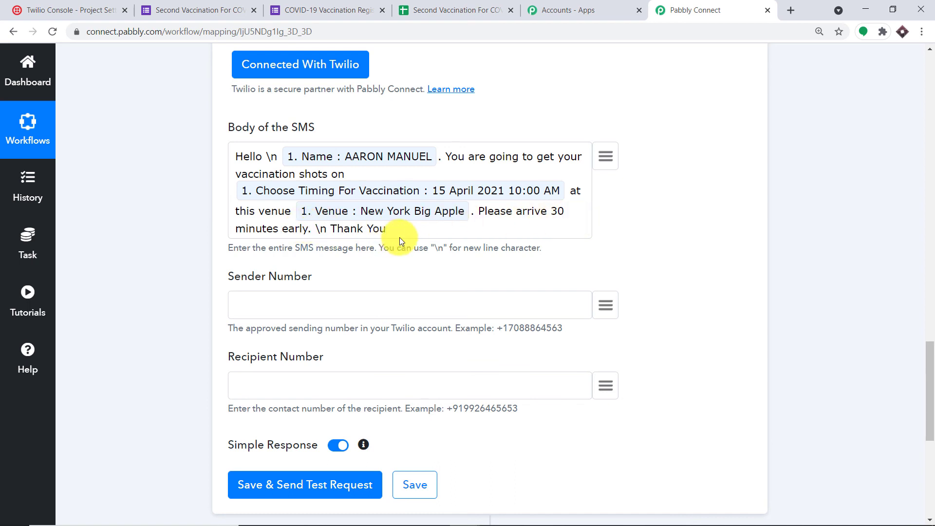
Paste the approved Twilio phone number into the Sender Number field.
scroll(311, 234, "down", 3)
left_click(271, 184)
right_click(271, 184)
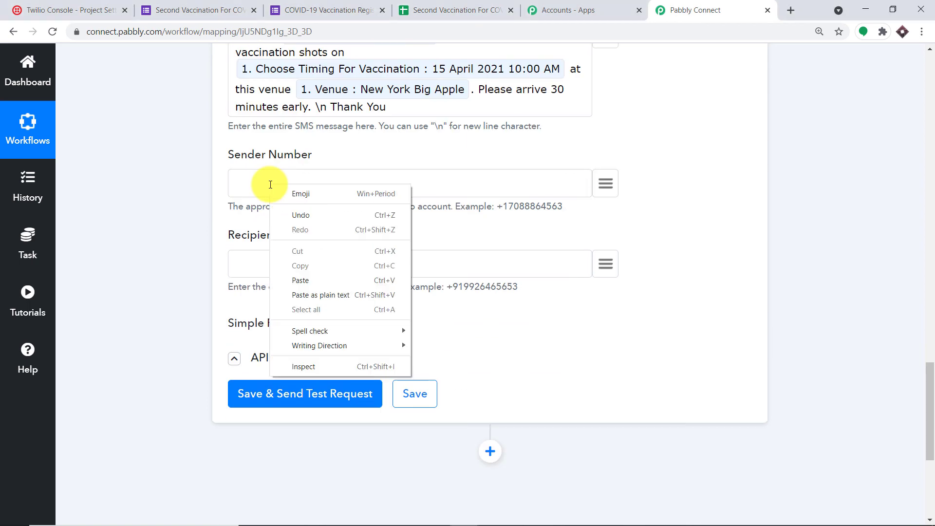
left_click(299, 274)
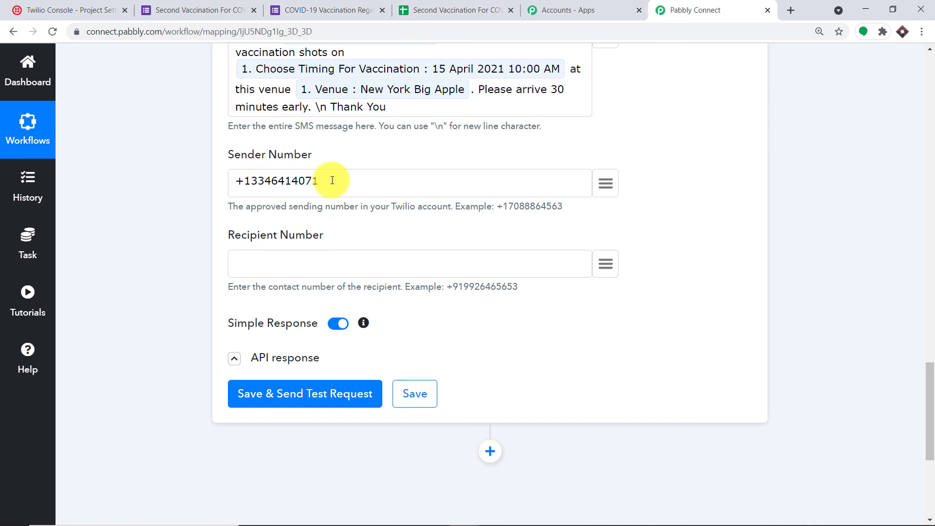
Map the Phone field from the Google Forms response to the Recipient Number.
left_click(604, 265)
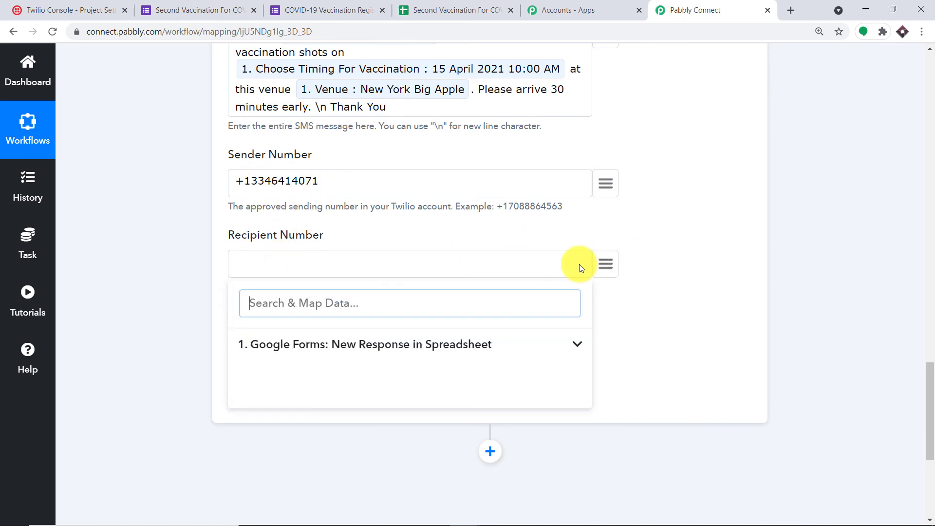
left_click(382, 345)
scroll(370, 471, "down", 1)
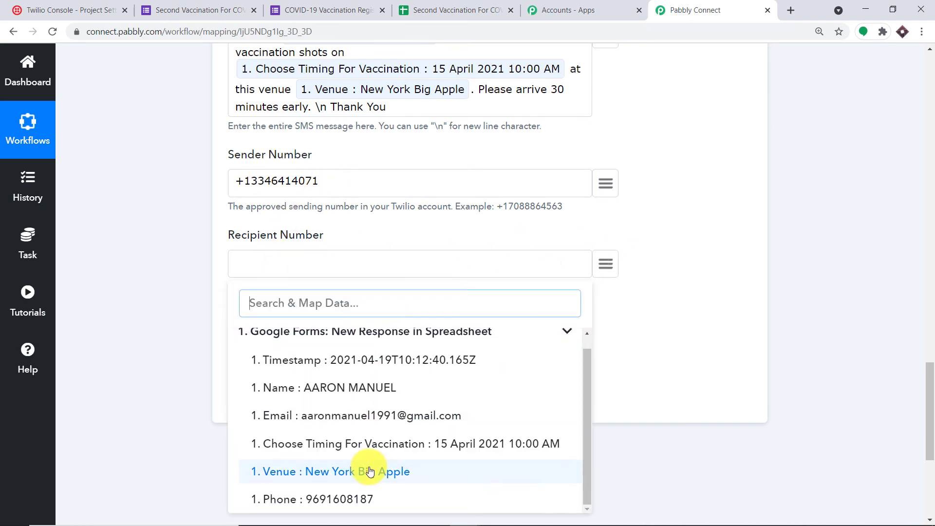
left_click(314, 498)
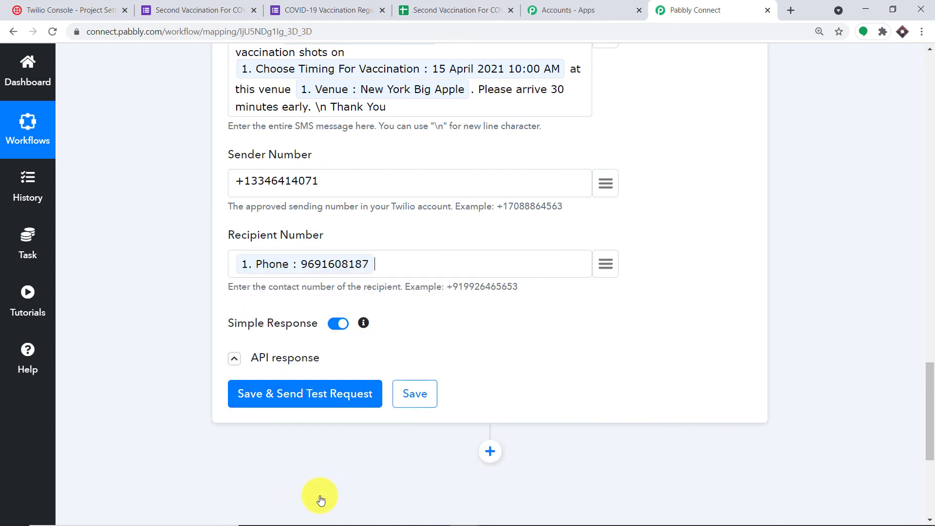
Prefix the mapped phone in Recipient Number with the country code +91, following the example format.
left_click(236, 258)
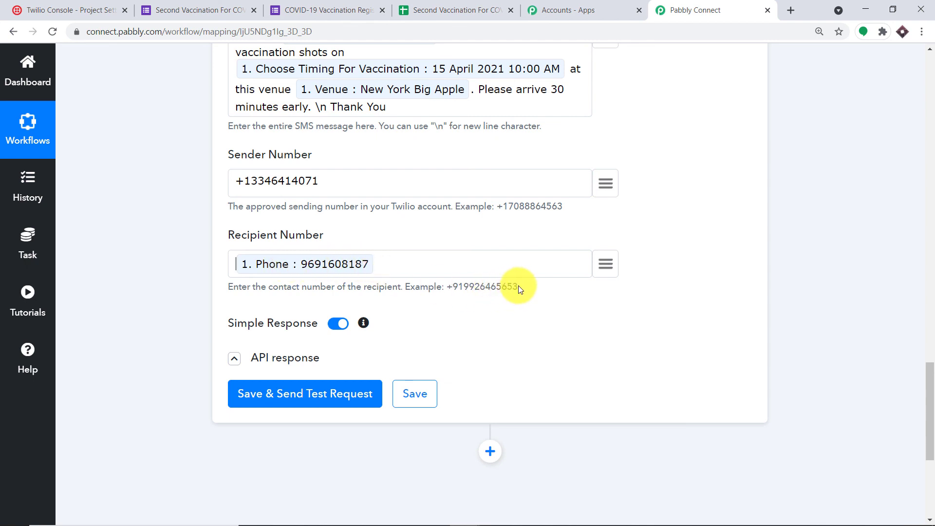
left_click_drag(463, 286, 439, 285)
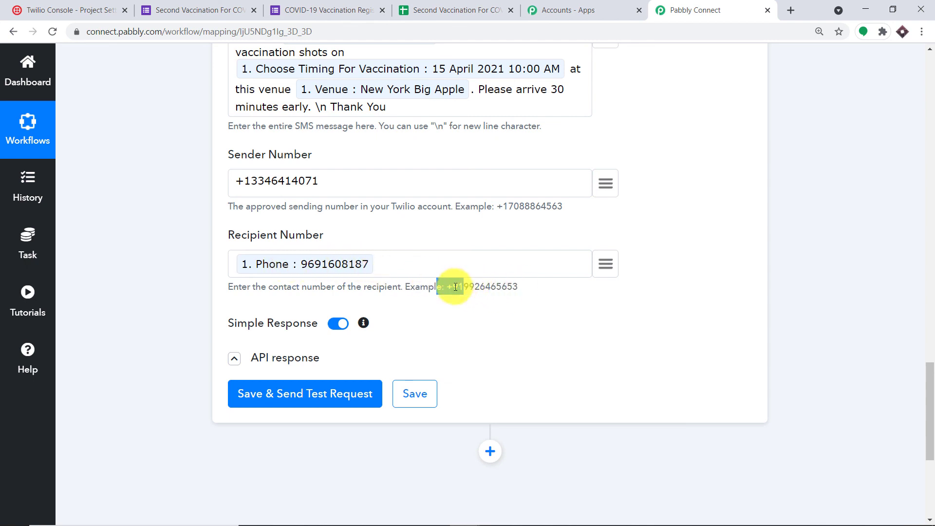
left_click(444, 286)
left_click(238, 262)
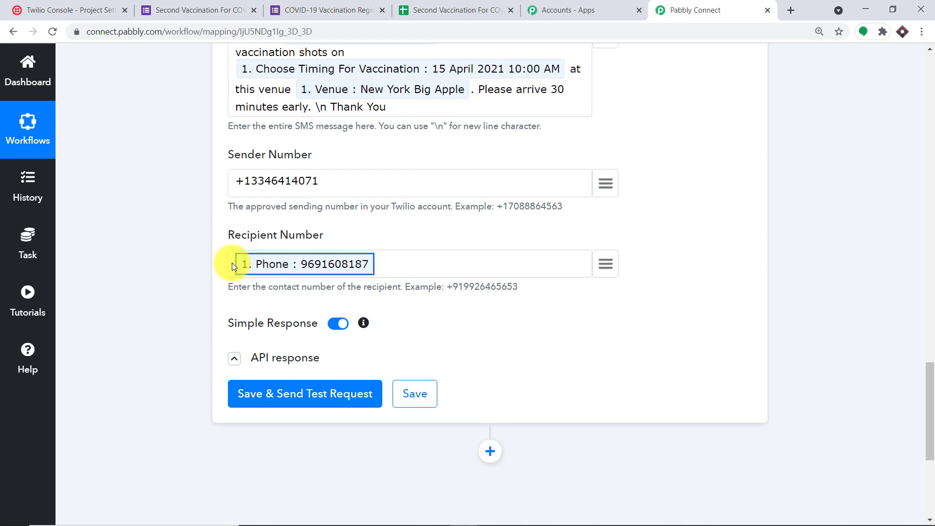
left_click(235, 263)
type("+91")
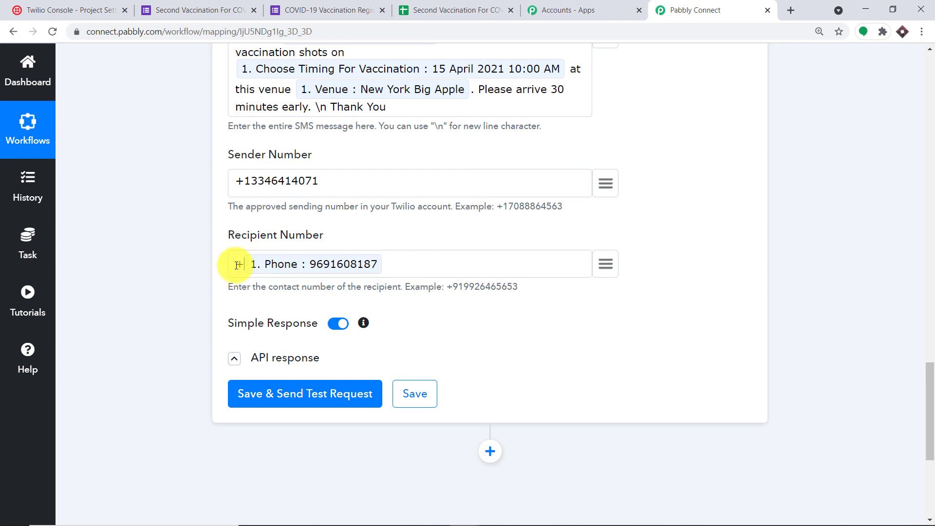
Save the Twilio action, send a test request, and review the API response.
left_click(271, 399)
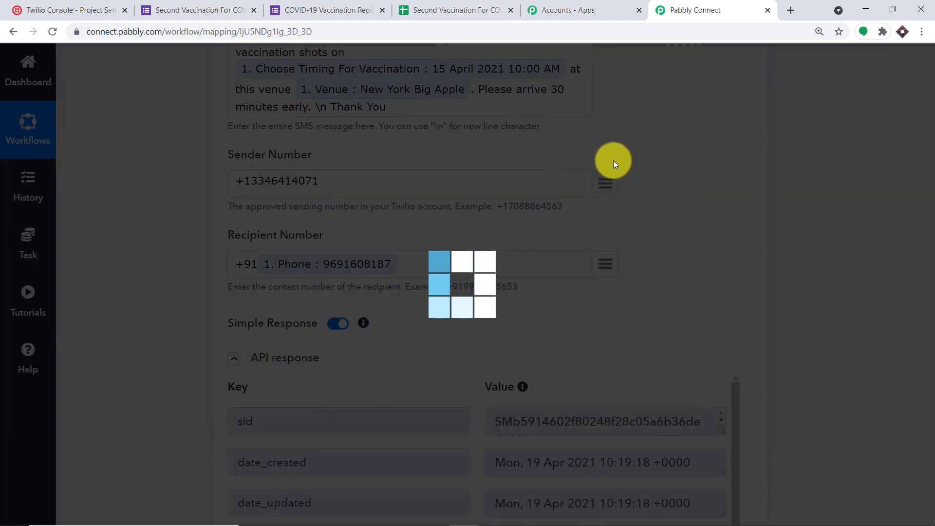
scroll(551, 216, "down", 1)
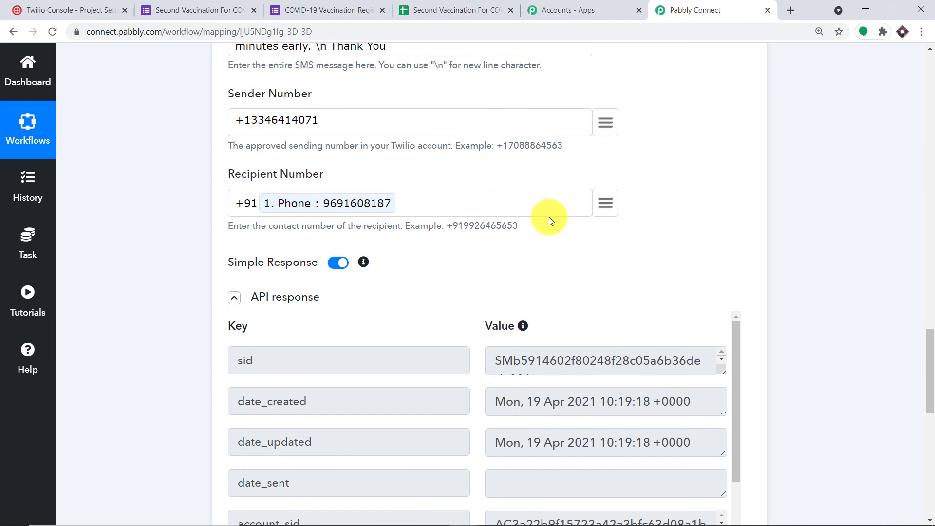
scroll(548, 218, "up", 2)
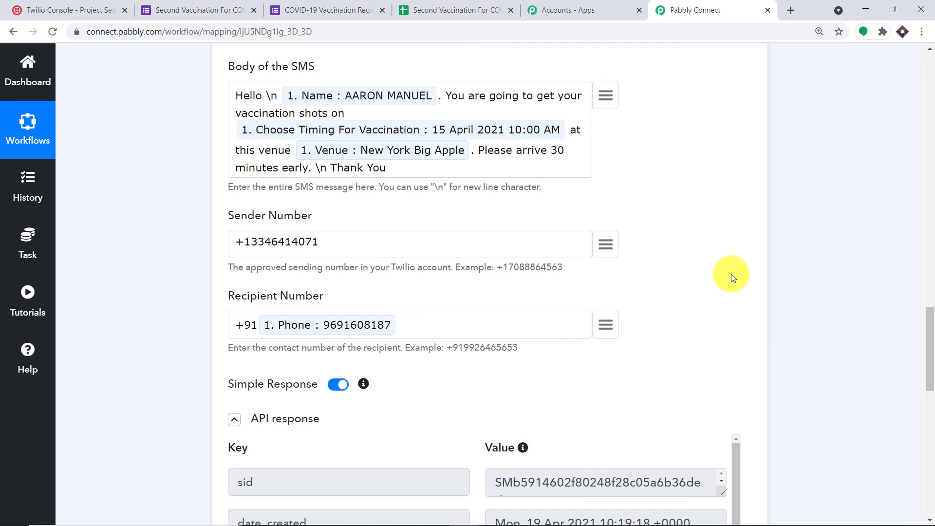
Collapse the Twilio action and the Google Forms trigger to view the whole workflow at once.
left_click(930, 237)
left_click(478, 311)
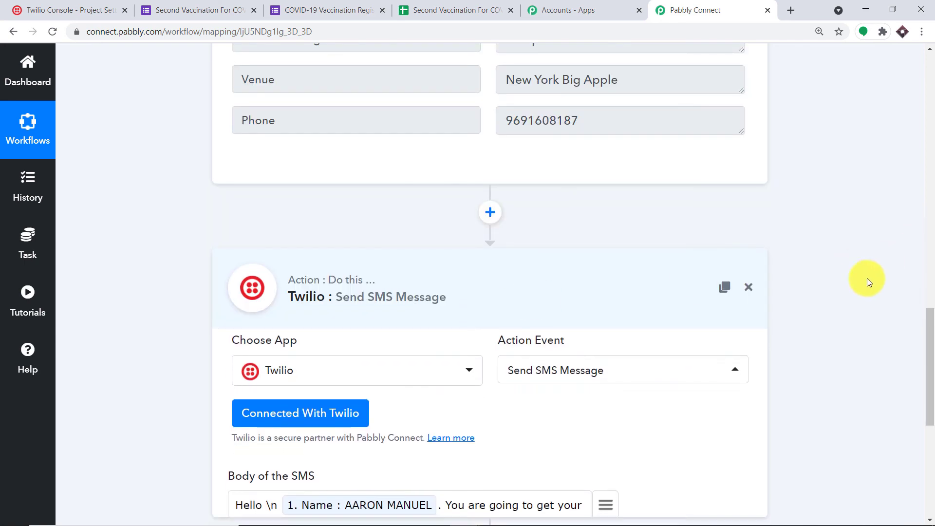
left_click_drag(929, 387, 923, 117)
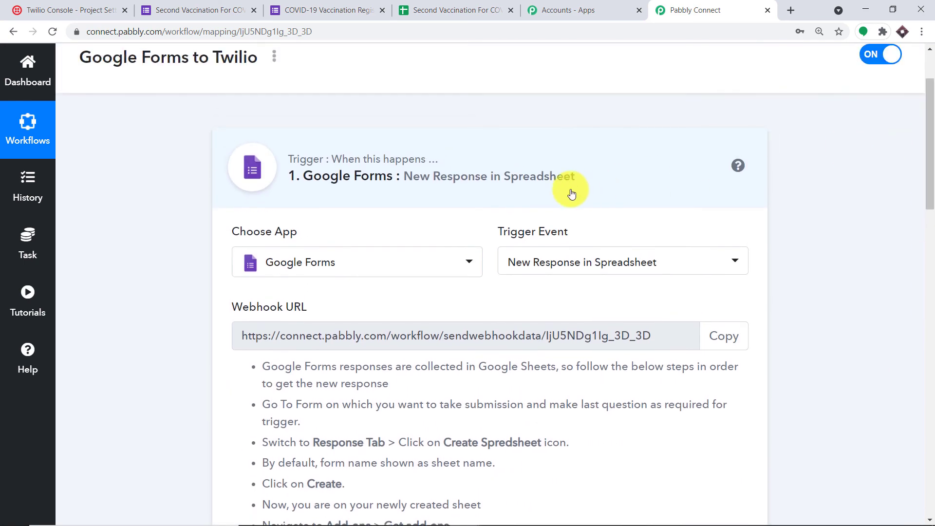
left_click(555, 189)
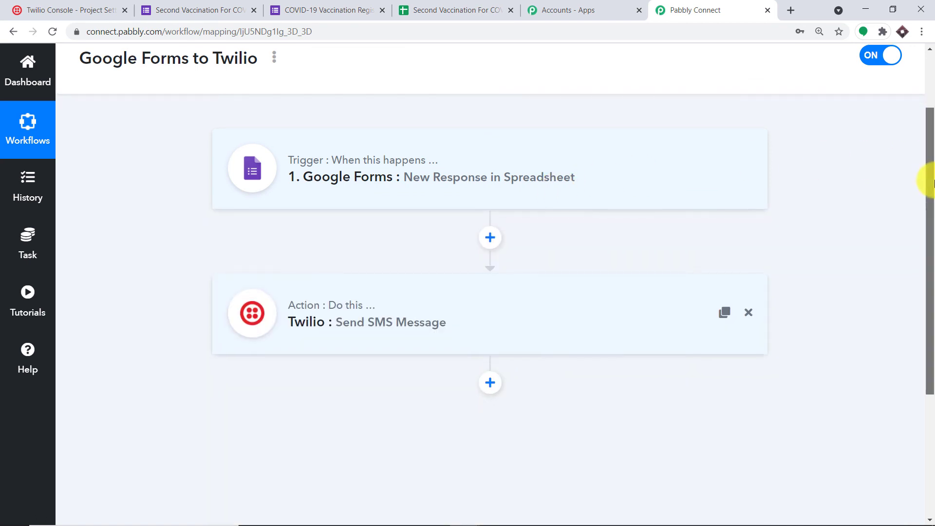
left_click_drag(930, 181, 927, 163)
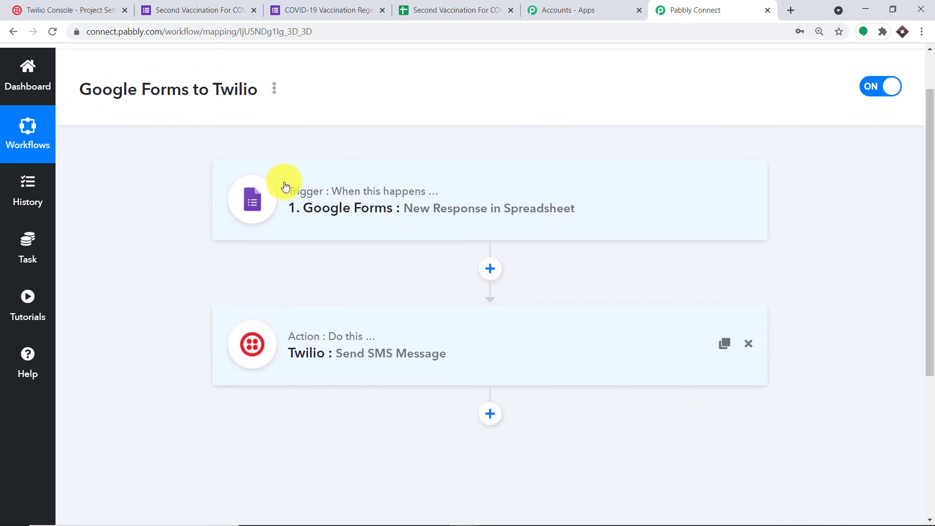